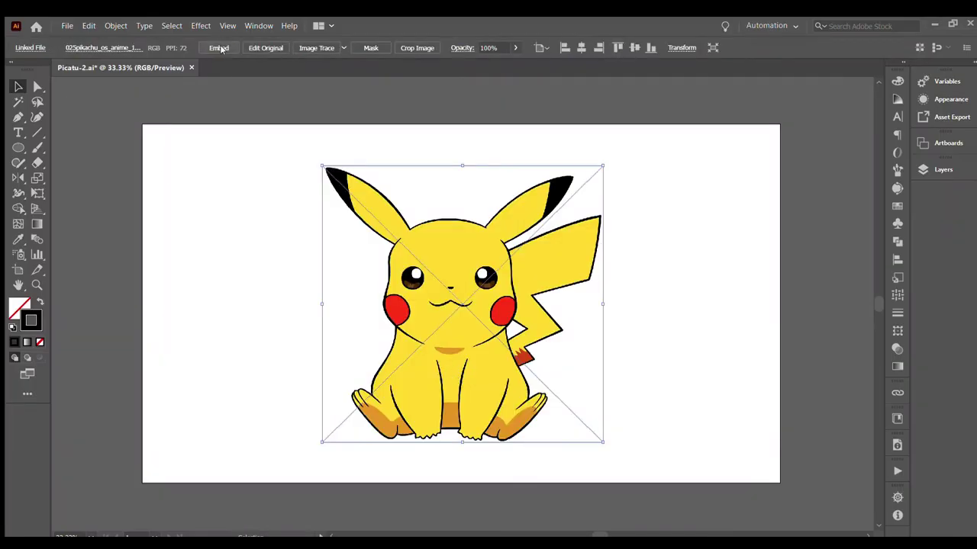
Align the 50% faded Pikachu copy to the artboard's right edge and deselect it
{"action": "left_click", "coordinate": [598, 54]}
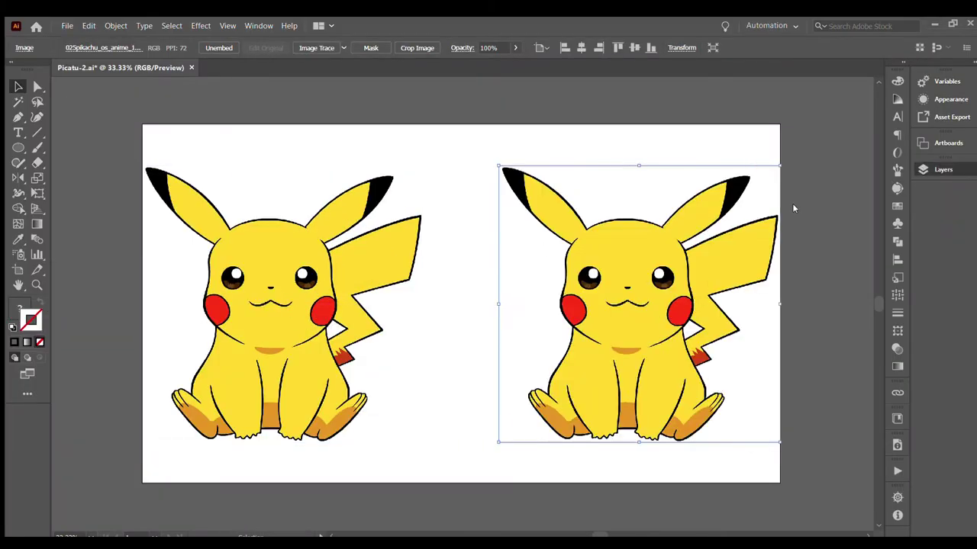
{"action": "left_click", "coordinate": [133, 106]}
With the Pen tool, start the outline path along the ear edge of the faded Pikachu
{"action": "key", "text": "p"}
{"action": "key", "text": "ctrl+plus"}
{"action": "key", "text": "ctrl+plus"}
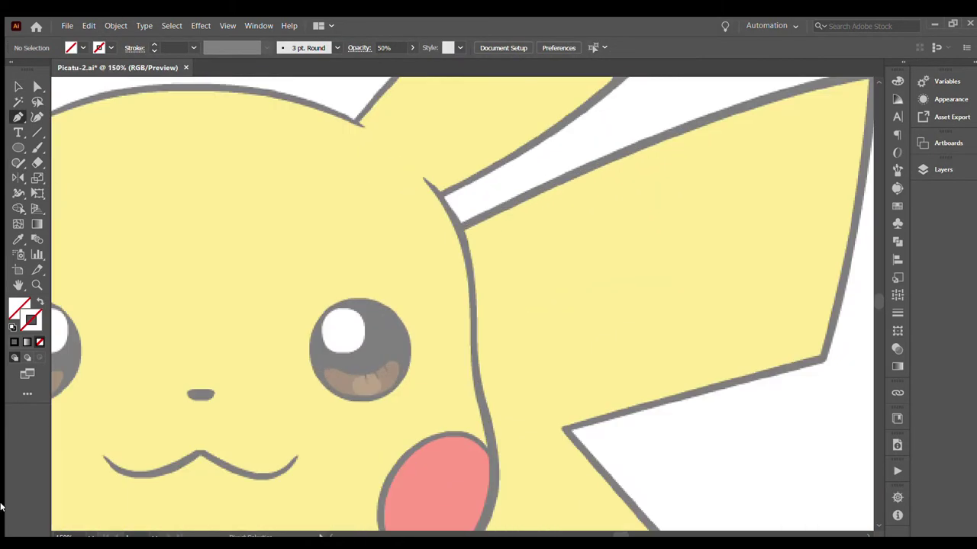
{"action": "scroll", "coordinate": [416, 438], "scroll_direction": "up", "scroll_amount": 5}
{"action": "left_click", "coordinate": [384, 421]}
{"action": "left_click", "coordinate": [355, 449]}
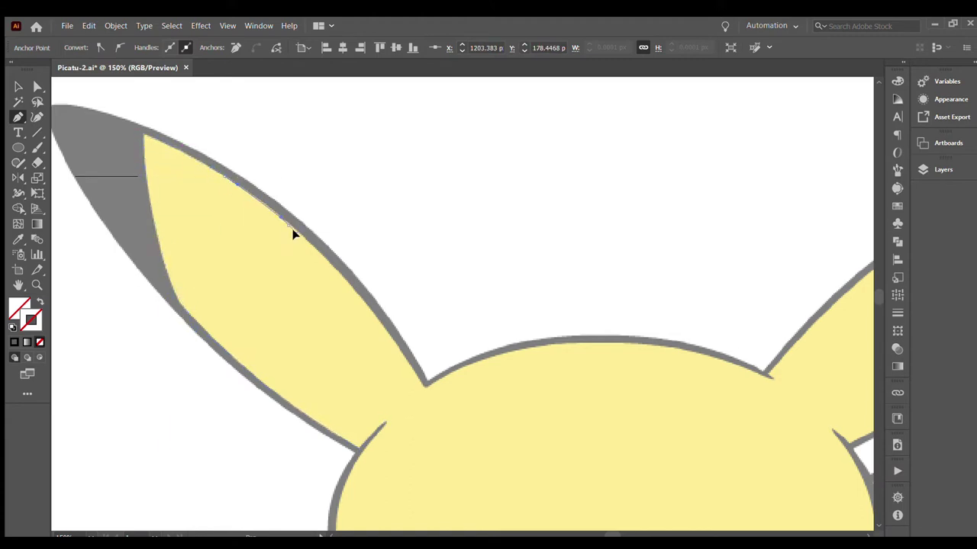
{"action": "left_click_drag", "start_coordinate": [422, 387], "coordinate": [493, 359]}
Continue the outline around the head, ear notch and up to the ear tip
{"action": "left_click", "coordinate": [765, 375]}
{"action": "left_click", "coordinate": [841, 296]}
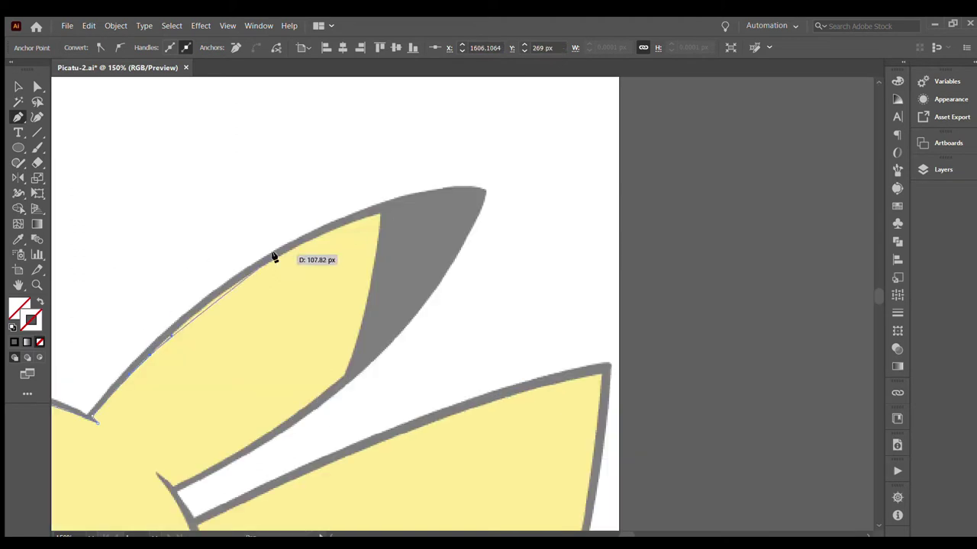
{"action": "left_click", "coordinate": [379, 218]}
{"action": "left_click", "coordinate": [333, 379]}
{"action": "scroll", "coordinate": [334, 379], "scroll_direction": "down", "scroll_amount": 5}
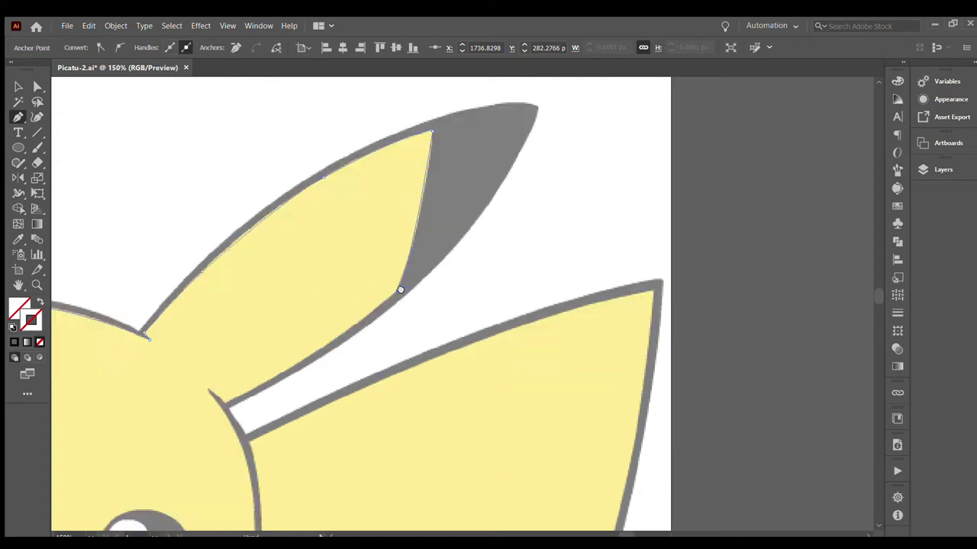
{"action": "scroll", "coordinate": [397, 201], "scroll_direction": "left", "scroll_amount": 3}
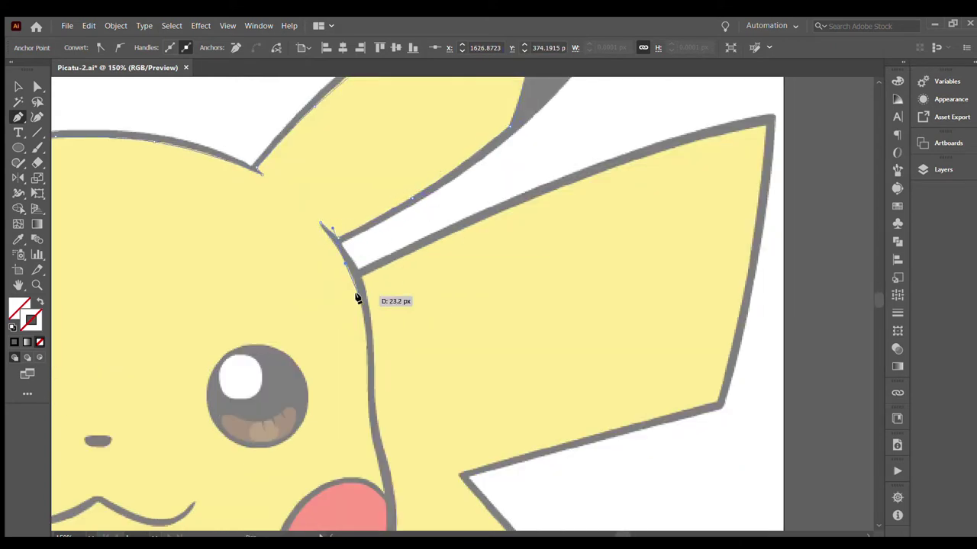
Trace the outline down past the cheek and lower face toward the feet
{"action": "left_click", "coordinate": [388, 476]}
{"action": "scroll", "coordinate": [388, 475], "scroll_direction": "down", "scroll_amount": 5}
{"action": "scroll", "coordinate": [491, 267], "scroll_direction": "left", "scroll_amount": 3}
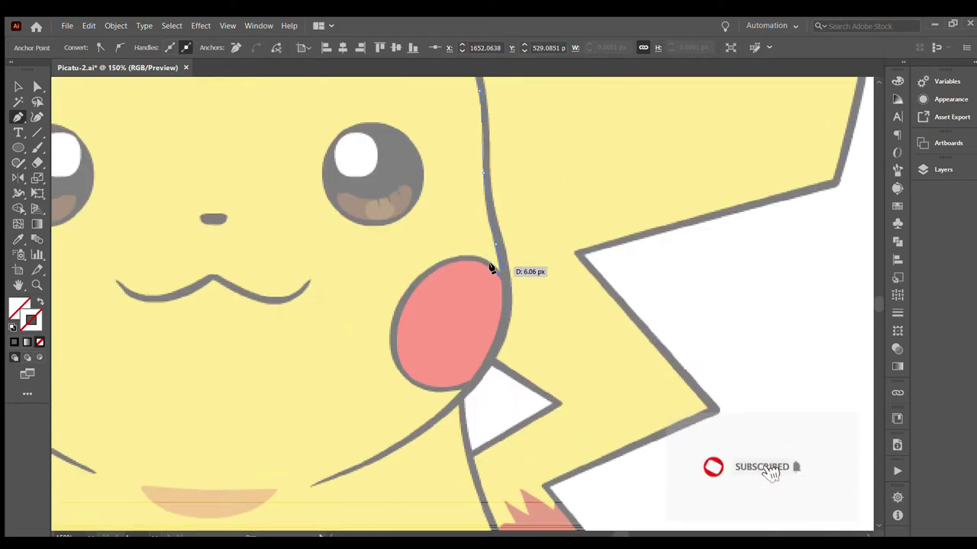
{"action": "left_click_drag", "start_coordinate": [492, 265], "coordinate": [419, 274]}
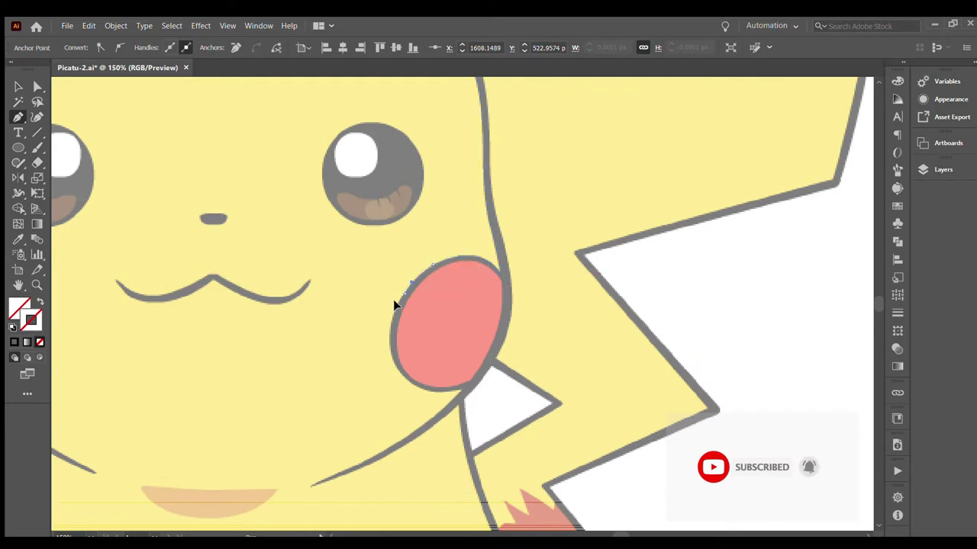
{"action": "left_click", "coordinate": [459, 392]}
{"action": "left_click", "coordinate": [429, 416]}
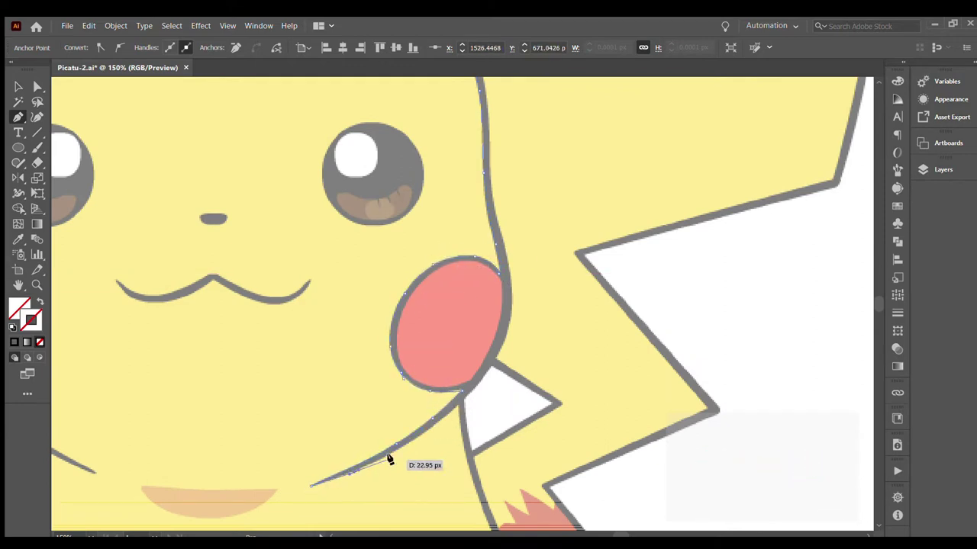
{"action": "scroll", "coordinate": [420, 300], "scroll_direction": "down", "scroll_amount": 3}
{"action": "left_click_drag", "start_coordinate": [405, 250], "coordinate": [409, 291]}
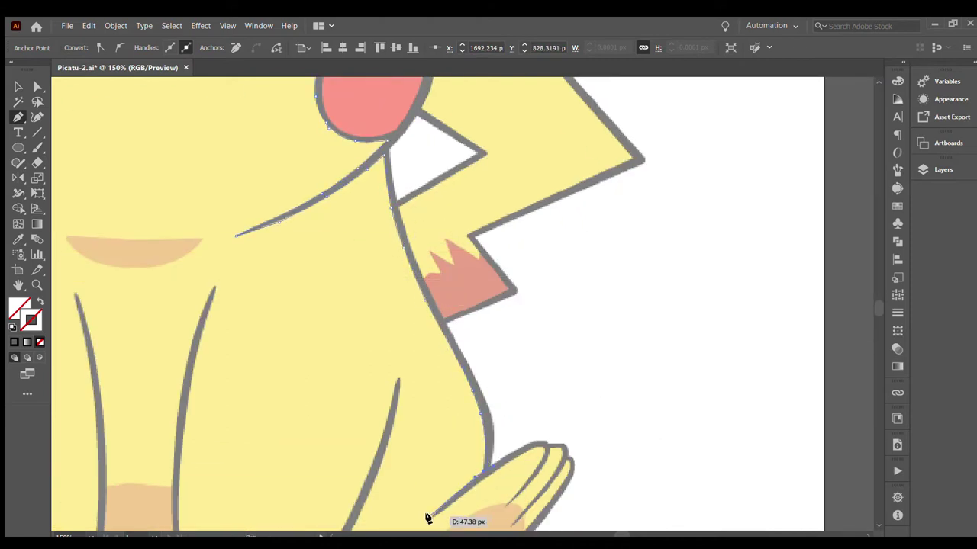
{"action": "left_click_drag", "start_coordinate": [496, 471], "coordinate": [406, 146]}
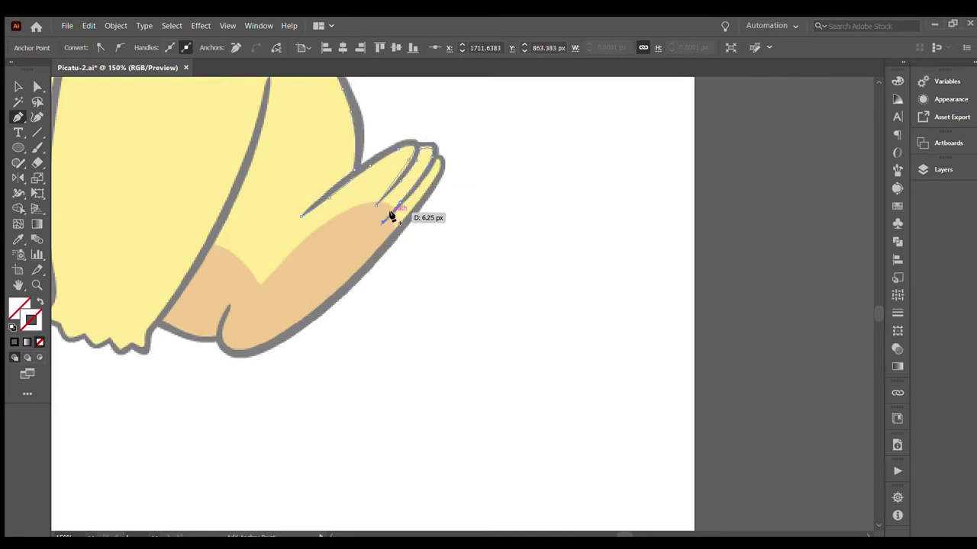
{"action": "left_click_drag", "start_coordinate": [301, 320], "coordinate": [553, 261]}
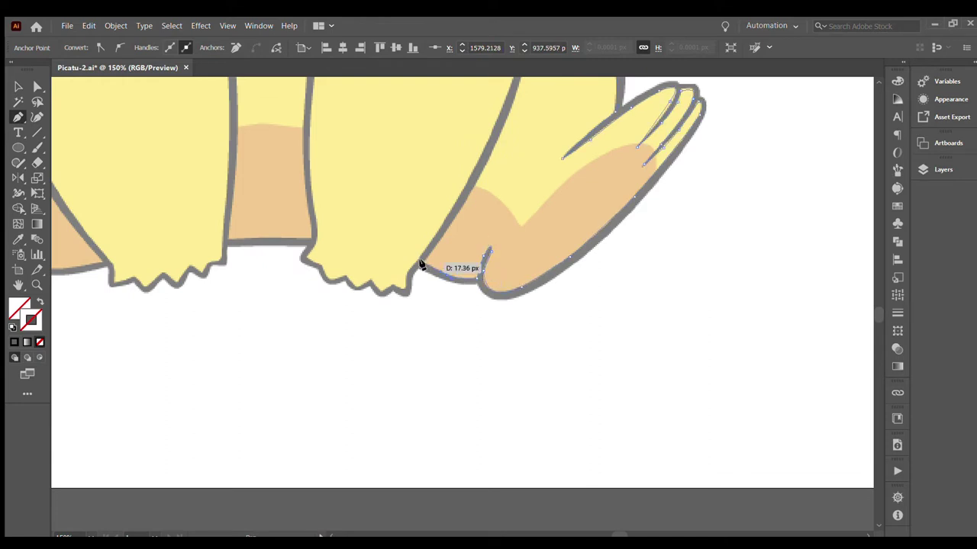
{"action": "scroll", "coordinate": [420, 263], "scroll_direction": "up", "scroll_amount": 4}
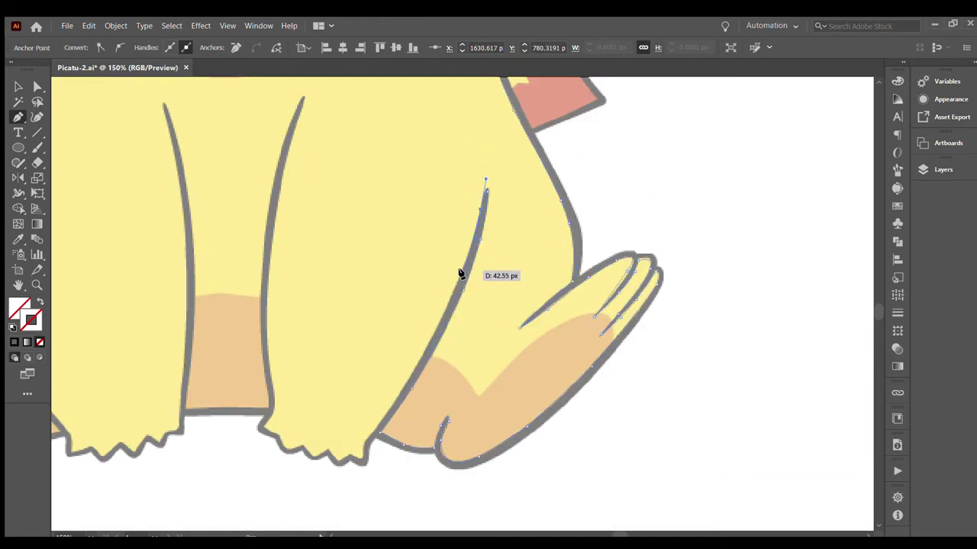
{"action": "left_click_drag", "start_coordinate": [402, 388], "coordinate": [554, 312]}
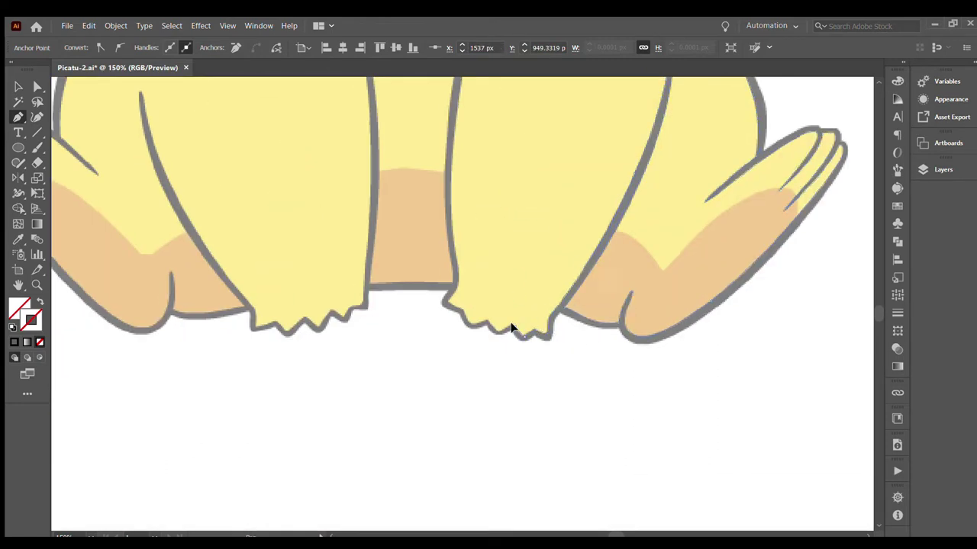
Trace the foot edge and start a curved line at the top of the leg
{"action": "left_click", "coordinate": [463, 315]}
{"action": "left_click", "coordinate": [448, 301]}
{"action": "left_click", "coordinate": [456, 288]}
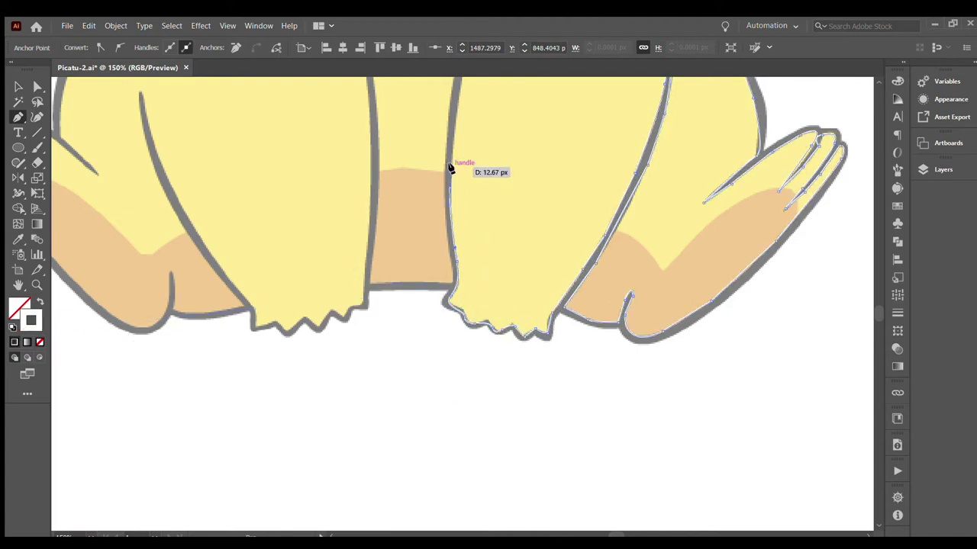
{"action": "left_click_drag", "start_coordinate": [451, 164], "coordinate": [412, 349]}
{"action": "left_click", "coordinate": [425, 292]}
{"action": "left_click_drag", "start_coordinate": [425, 293], "coordinate": [428, 286]}
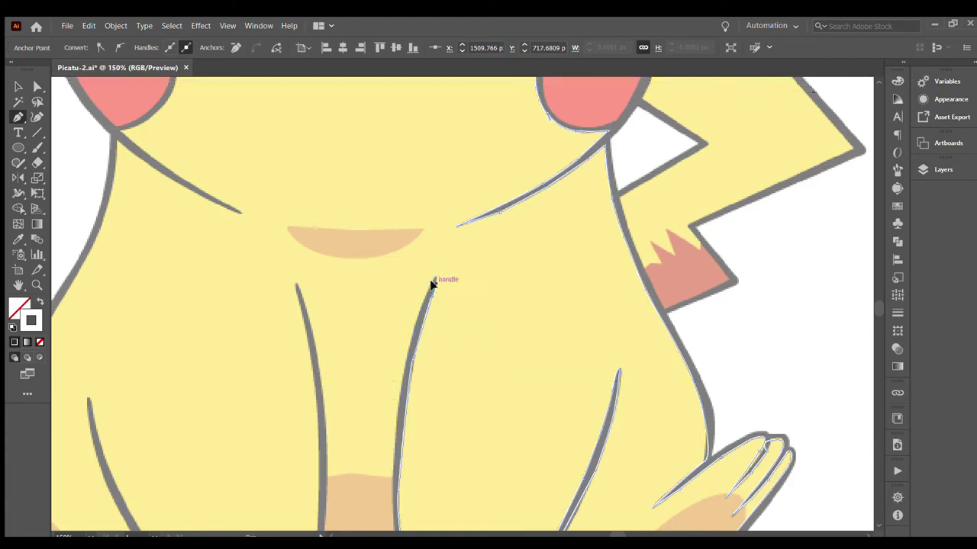
Extend the leg outline upward and curve it down toward the foot
{"action": "left_click_drag", "start_coordinate": [390, 448], "coordinate": [492, 231]}
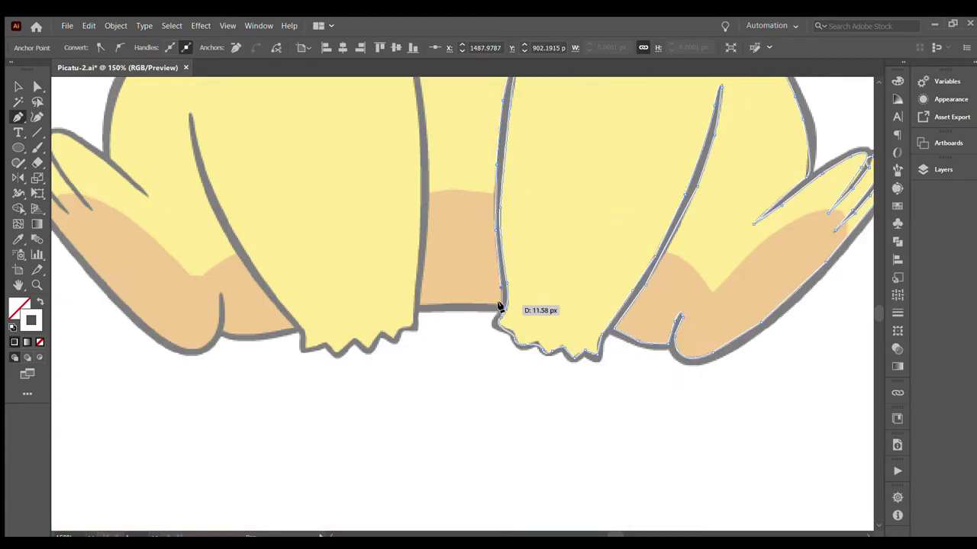
{"action": "scroll", "coordinate": [425, 229], "scroll_direction": "up", "scroll_amount": 5}
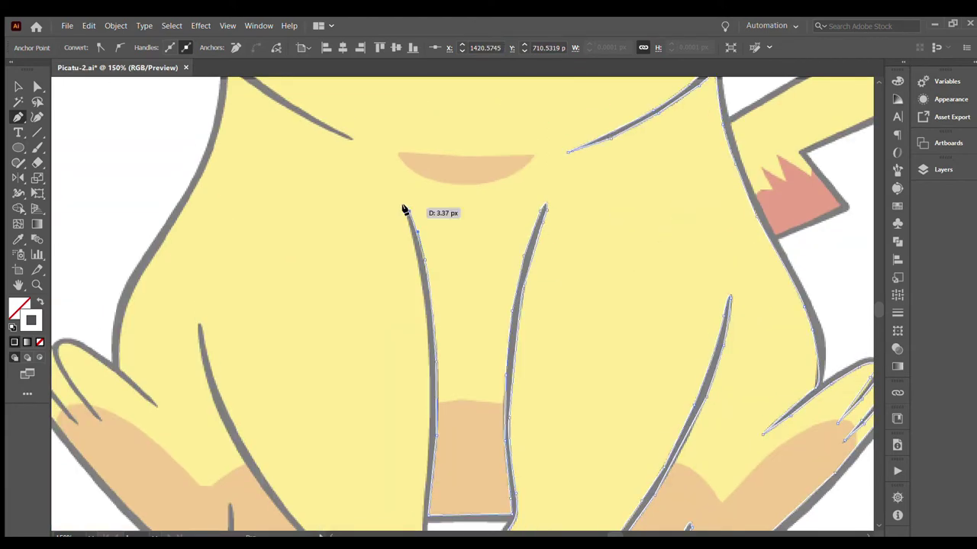
{"action": "scroll", "coordinate": [427, 402], "scroll_direction": "down", "scroll_amount": 6}
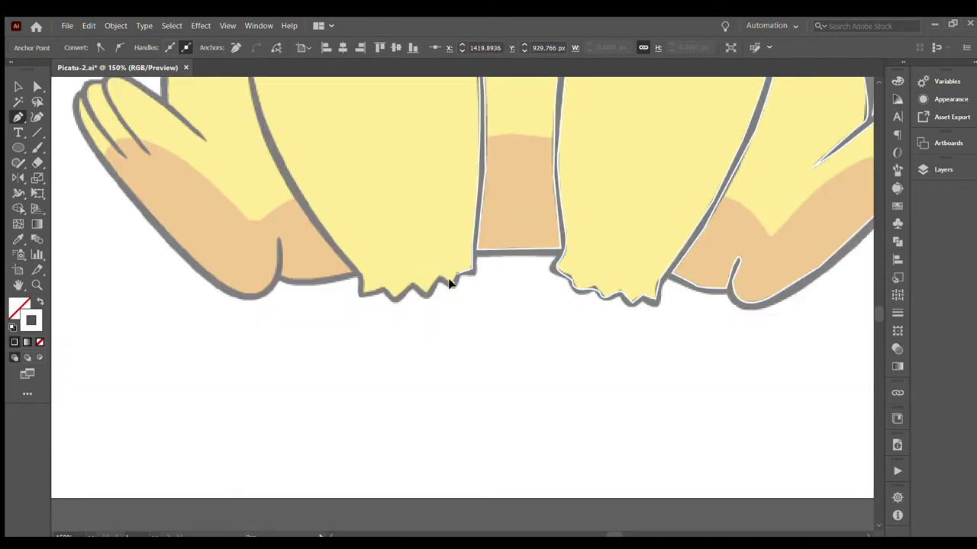
{"action": "left_click_drag", "start_coordinate": [272, 135], "coordinate": [364, 319]}
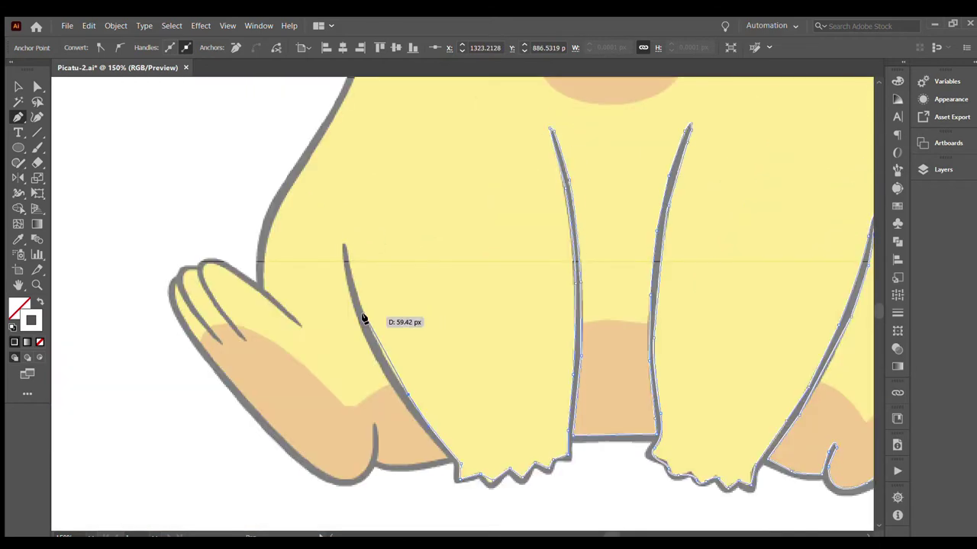
{"action": "left_click", "coordinate": [361, 316]}
{"action": "left_click", "coordinate": [344, 253]}
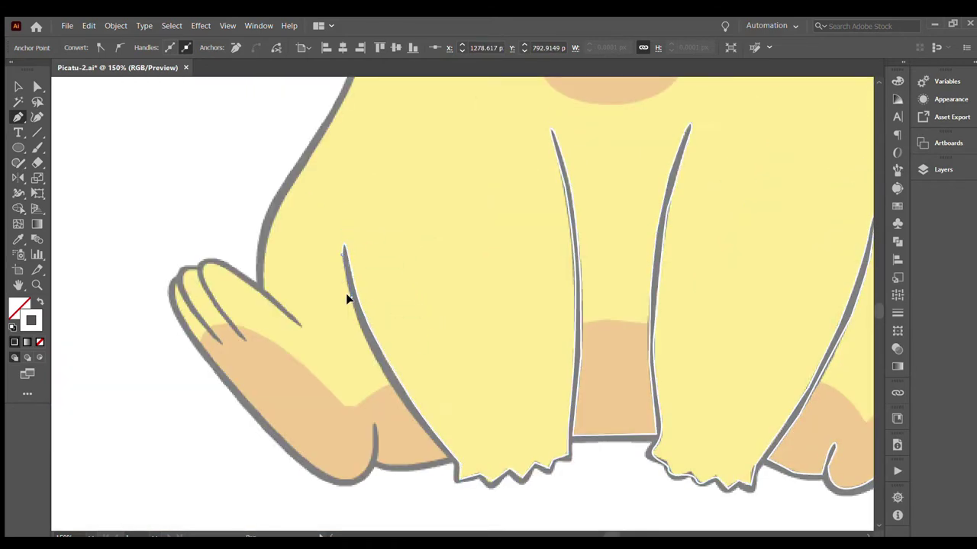
{"action": "mouse_move", "coordinate": [433, 458]}
{"action": "left_mouse_down"}
{"action": "mouse_move", "coordinate": [357, 459]}
{"action": "mouse_move", "coordinate": [338, 479]}
{"action": "left_mouse_up"}
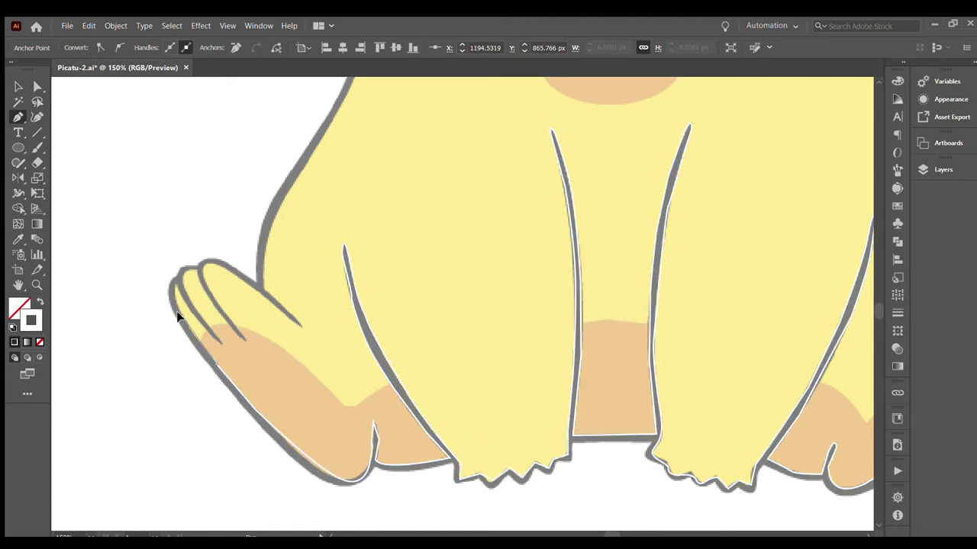
Trace the hand outline along the fingers to the third finger's tip
{"action": "left_click_drag", "start_coordinate": [177, 317], "coordinate": [201, 327]}
{"action": "mouse_move", "coordinate": [196, 278]}
{"action": "left_mouse_down"}
{"action": "mouse_move", "coordinate": [191, 300]}
{"action": "mouse_move", "coordinate": [212, 305]}
{"action": "left_mouse_up"}
{"action": "scroll", "coordinate": [2, 328], "scroll_direction": "up", "scroll_amount": 2}
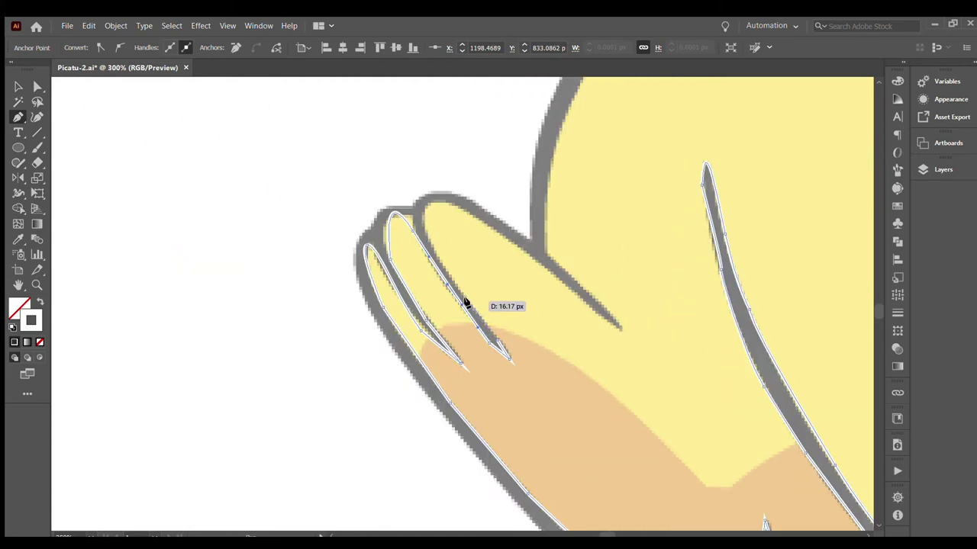
{"action": "left_click_drag", "start_coordinate": [457, 209], "coordinate": [547, 262]}
{"action": "left_click", "coordinate": [622, 328]}
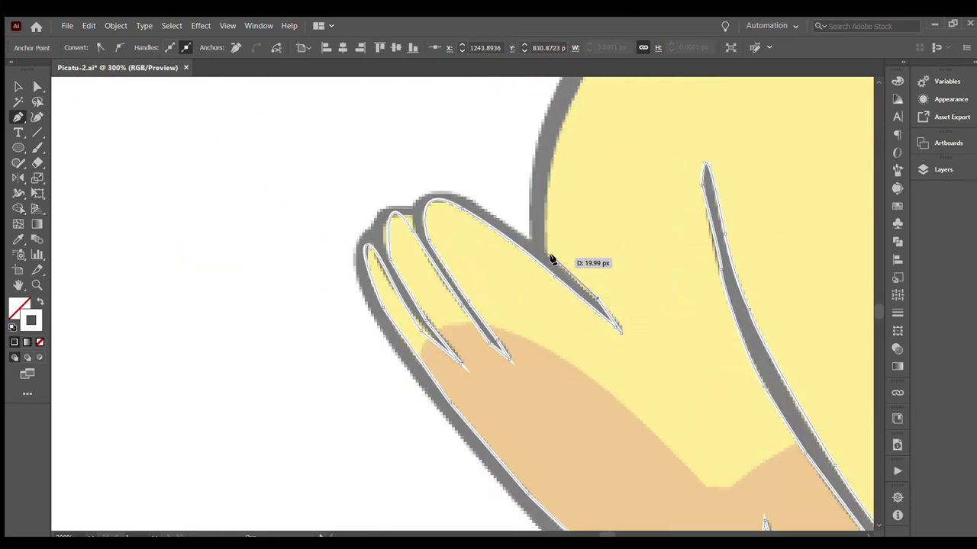
Continue the outline along the upper body, neck junction and arm
{"action": "scroll", "coordinate": [553, 153], "scroll_direction": "up", "scroll_amount": 5}
{"action": "left_click_drag", "start_coordinate": [469, 321], "coordinate": [496, 294]}
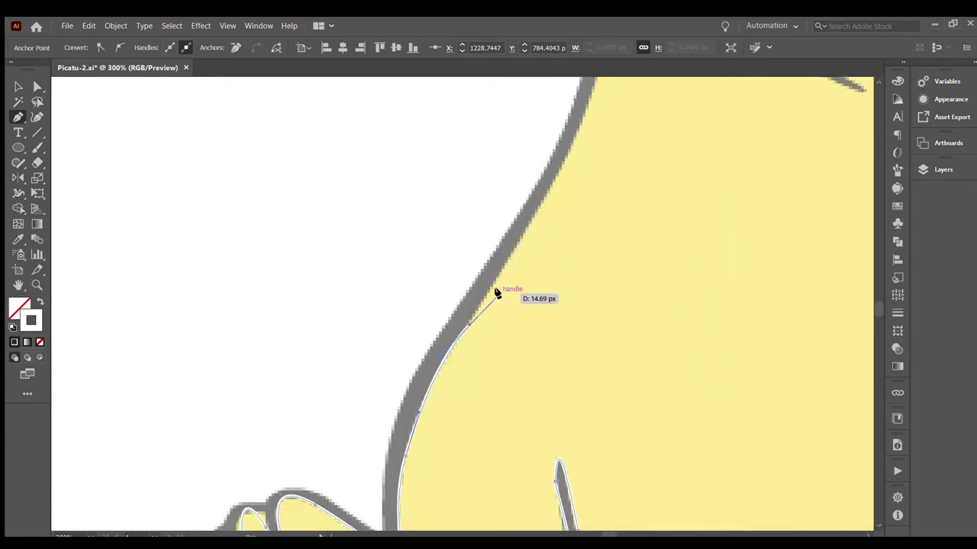
{"action": "left_click_drag", "start_coordinate": [527, 231], "coordinate": [425, 342]}
{"action": "left_click", "coordinate": [443, 207]}
{"action": "left_click", "coordinate": [561, 288]}
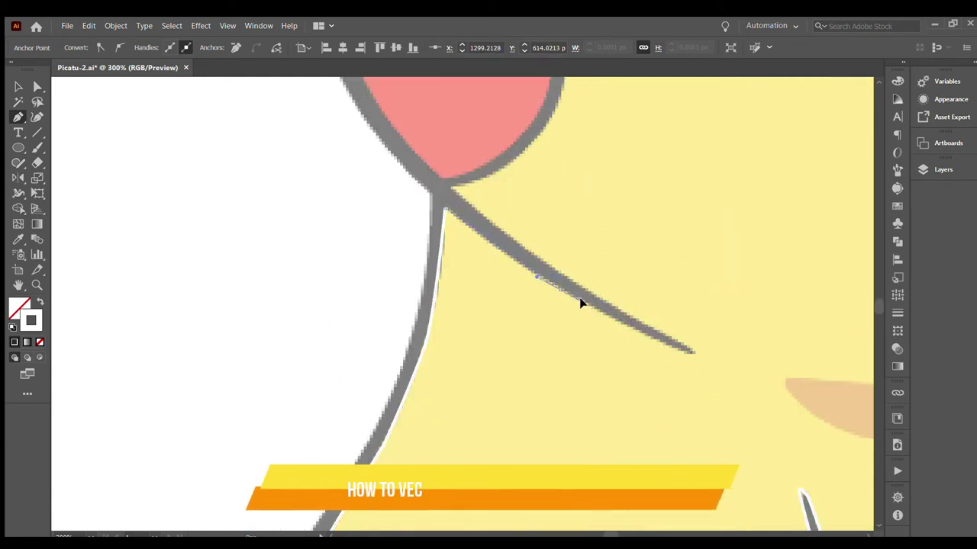
{"action": "left_click_drag", "start_coordinate": [683, 347], "coordinate": [662, 335]}
Curve the outline around the head edge and cheek up to the ear junction
{"action": "left_click_drag", "start_coordinate": [503, 166], "coordinate": [425, 312]}
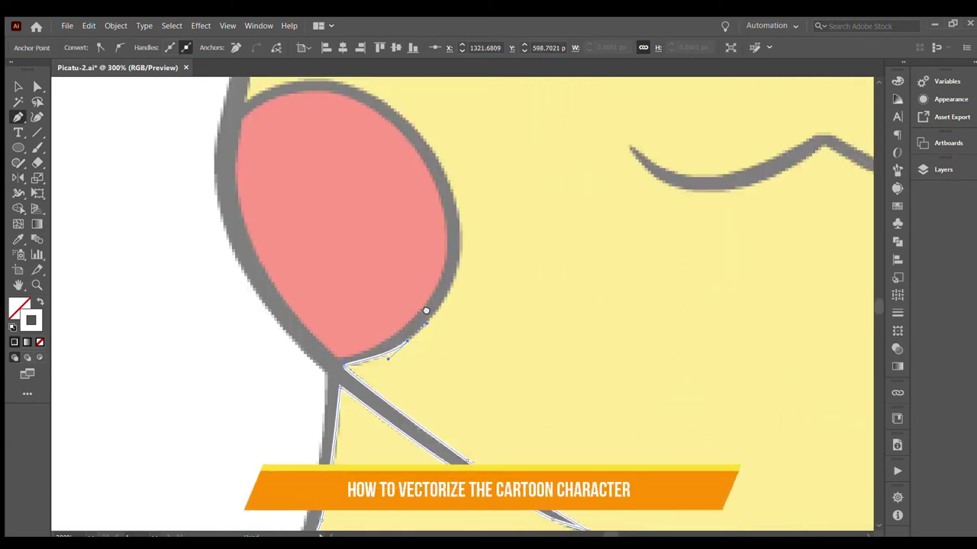
{"action": "left_click_drag", "start_coordinate": [451, 276], "coordinate": [460, 242]}
{"action": "scroll", "coordinate": [450, 204], "scroll_direction": "up", "scroll_amount": 5}
{"action": "left_click", "coordinate": [338, 239]}
{"action": "left_click", "coordinate": [272, 233]}
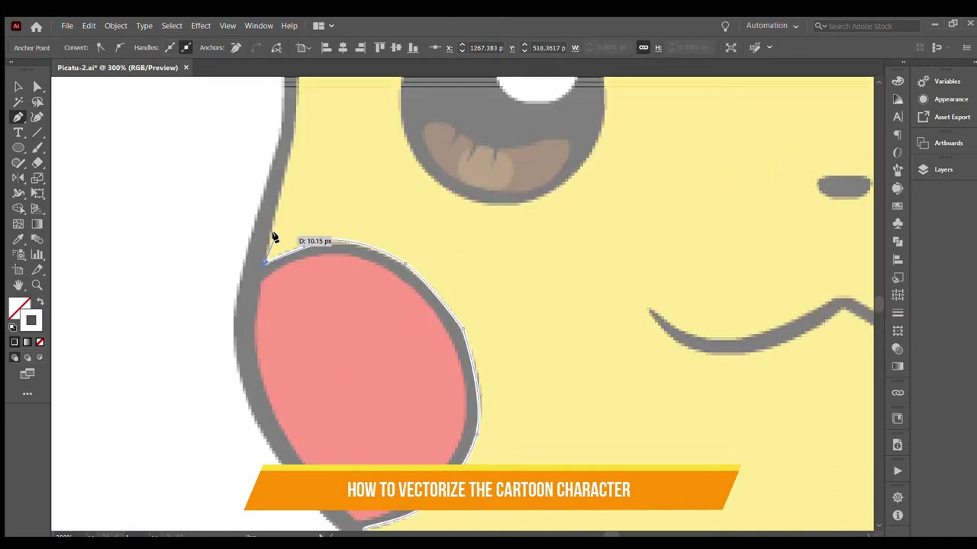
{"action": "scroll", "coordinate": [272, 234], "scroll_direction": "up", "scroll_amount": 5}
{"action": "left_click_drag", "start_coordinate": [271, 373], "coordinate": [277, 357]}
{"action": "scroll", "coordinate": [289, 221], "scroll_direction": "up", "scroll_amount": 5}
{"action": "left_click", "coordinate": [290, 221]}
{"action": "left_click", "coordinate": [343, 154]}
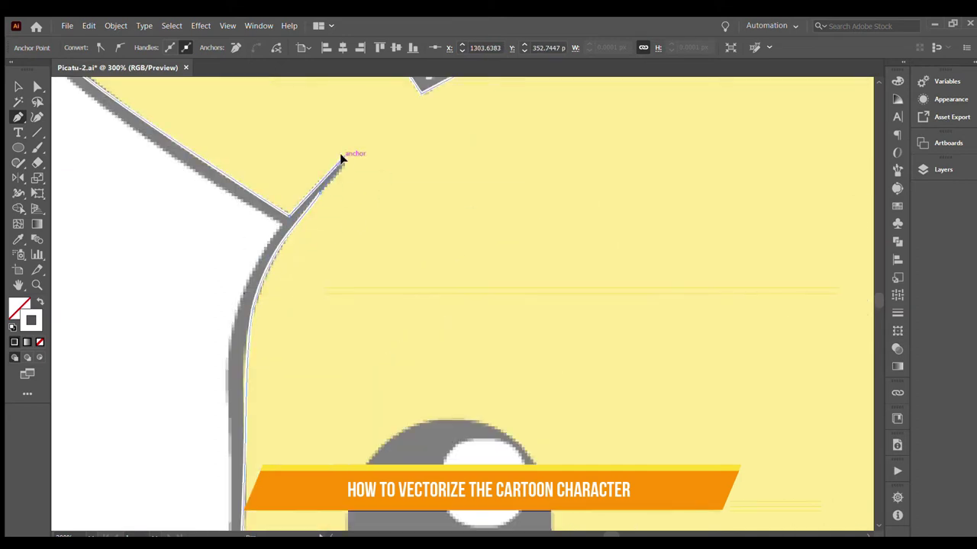
{"action": "key", "text": "ctrl+1"}
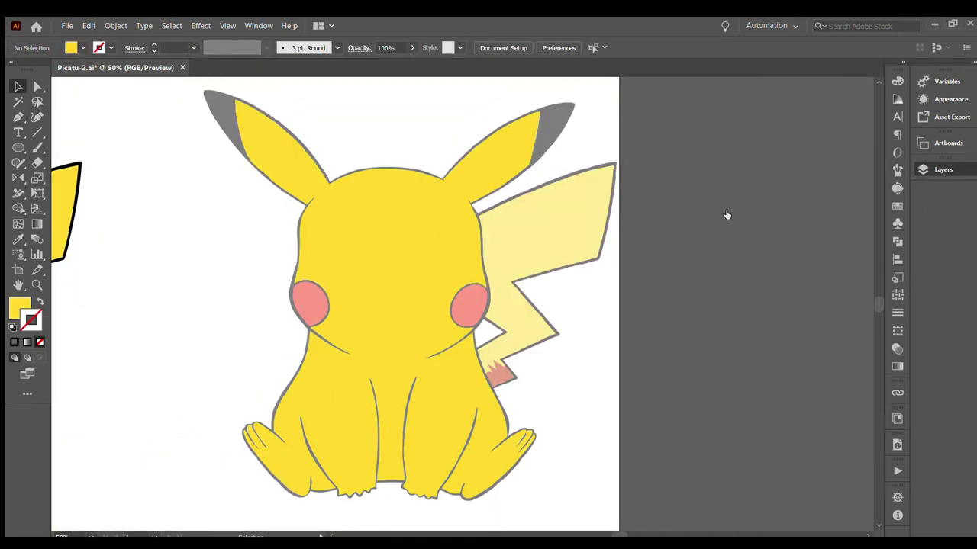
Give the body outline a black 5 pt stroke and draw a red ellipse over the left cheek
{"action": "left_click", "coordinate": [271, 175]}
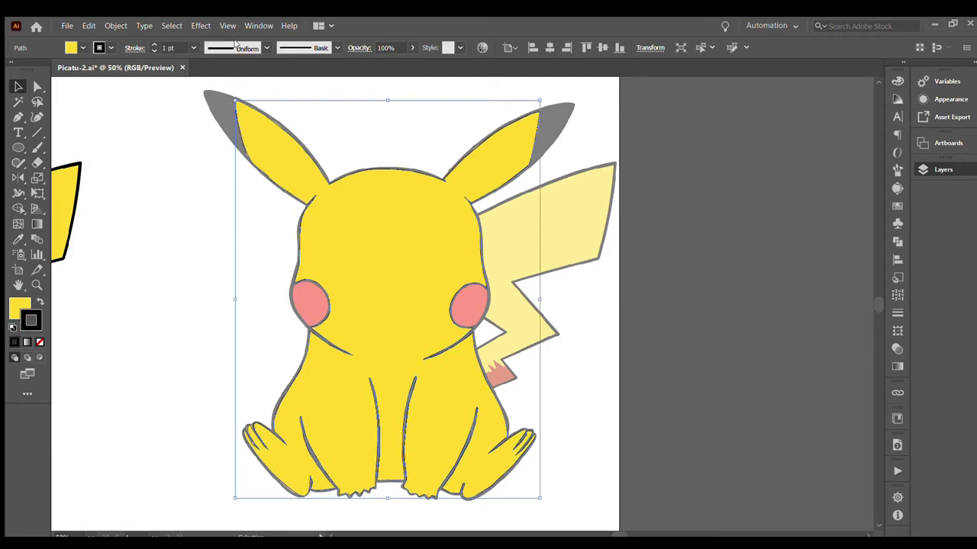
{"action": "key", "text": "l"}
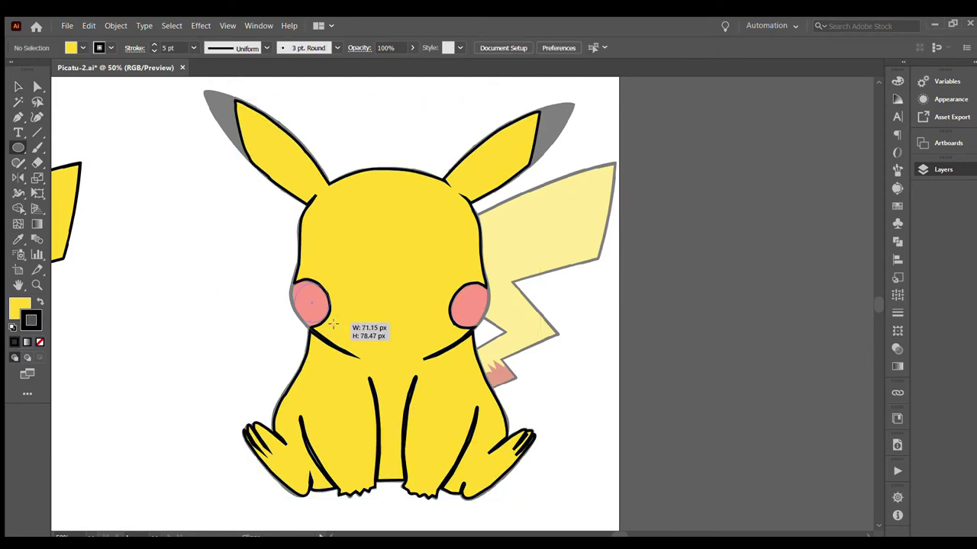
{"action": "left_click_drag", "start_coordinate": [330, 282], "coordinate": [293, 326]}
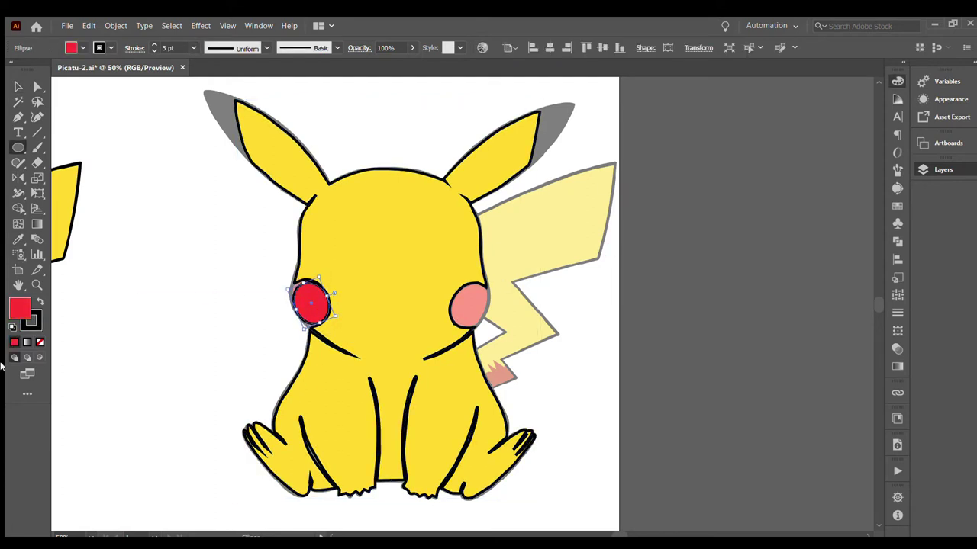
{"action": "mouse_move", "coordinate": [289, 288]}
{"action": "left_mouse_down"}
{"action": "mouse_move", "coordinate": [392, 316]}
{"action": "mouse_move", "coordinate": [476, 315]}
{"action": "left_mouse_up"}
Copy the red cheek to the right side and trace the closed zigzag tail shape
{"action": "left_click", "coordinate": [435, 388]}
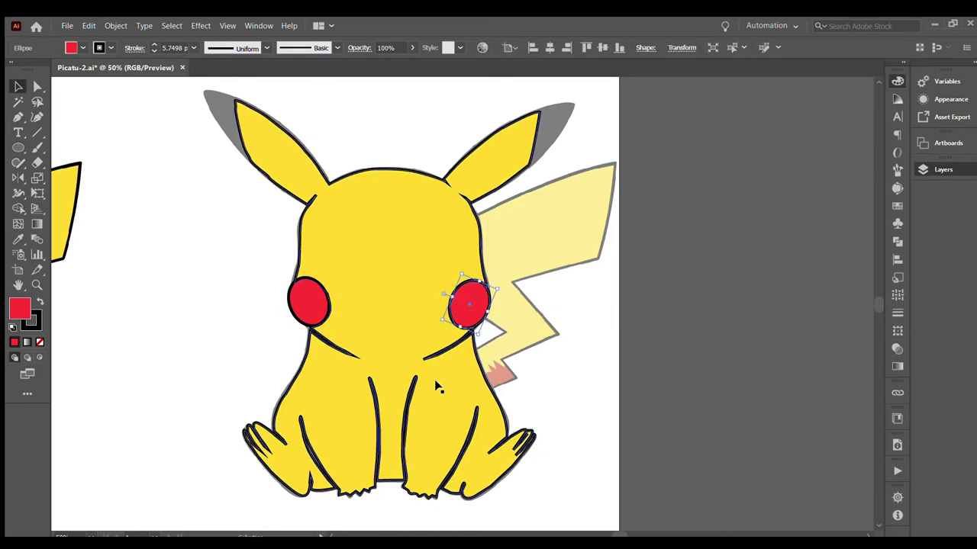
{"action": "left_click", "coordinate": [18, 116]}
{"action": "left_click", "coordinate": [475, 215]}
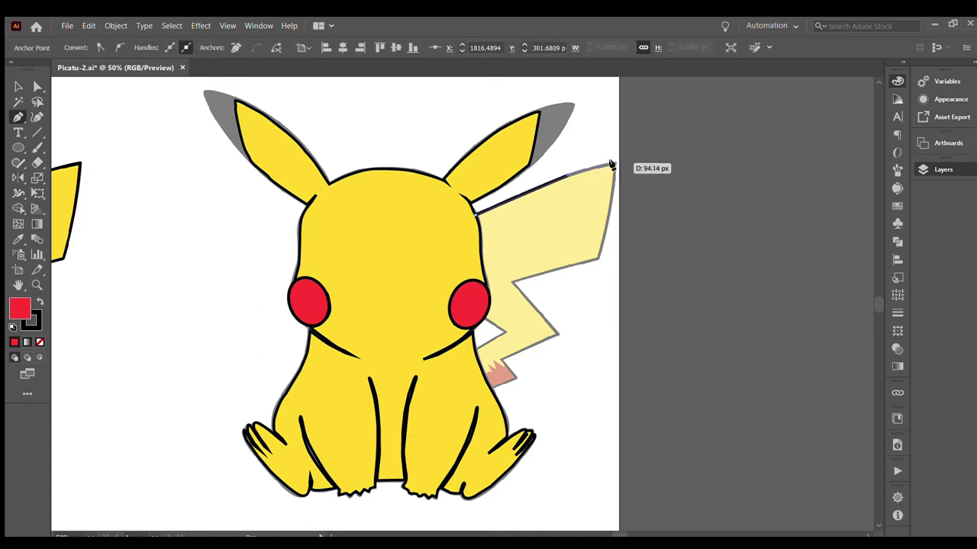
{"action": "left_click", "coordinate": [617, 162]}
{"action": "left_click", "coordinate": [599, 259]}
{"action": "left_click", "coordinate": [512, 281]}
{"action": "left_click", "coordinate": [557, 333]}
{"action": "left_click", "coordinate": [499, 359]}
{"action": "left_click", "coordinate": [516, 379]}
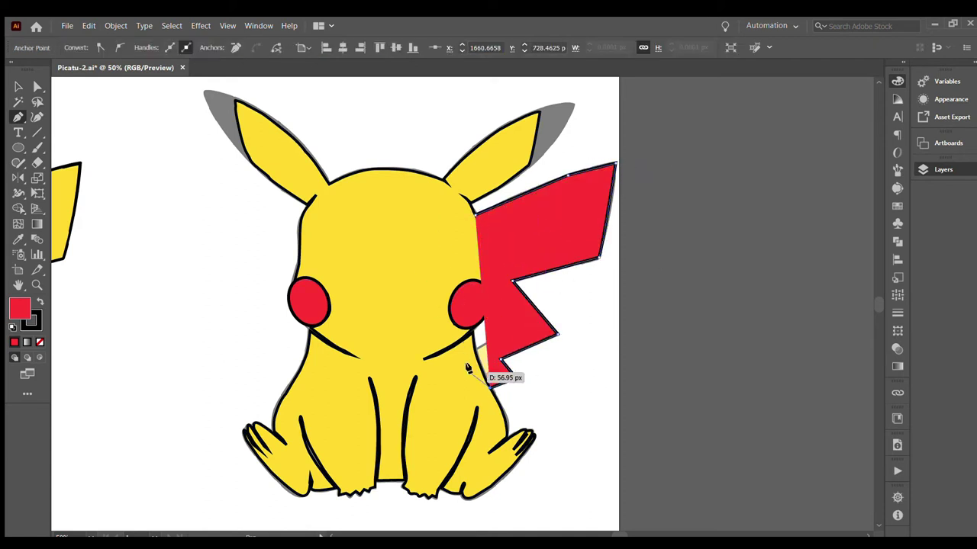
{"action": "left_click", "coordinate": [476, 215]}
Fill the tail with the body's yellow and send it behind the body
{"action": "key", "text": "i"}
{"action": "left_click", "coordinate": [397, 305]}
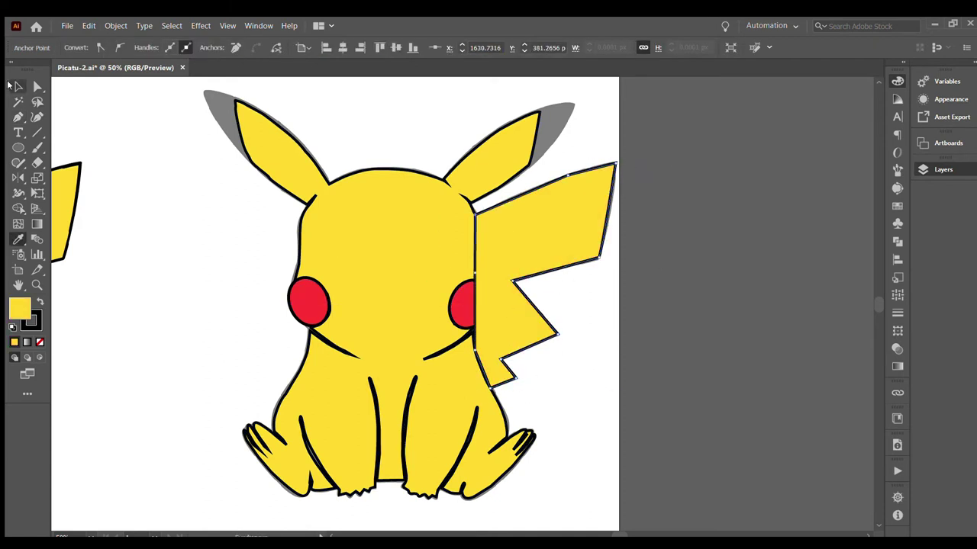
{"action": "key", "text": "v"}
{"action": "left_click", "coordinate": [724, 244]}
Draw a white shape filling the gap beside the right cheek
{"action": "left_click", "coordinate": [18, 117]}
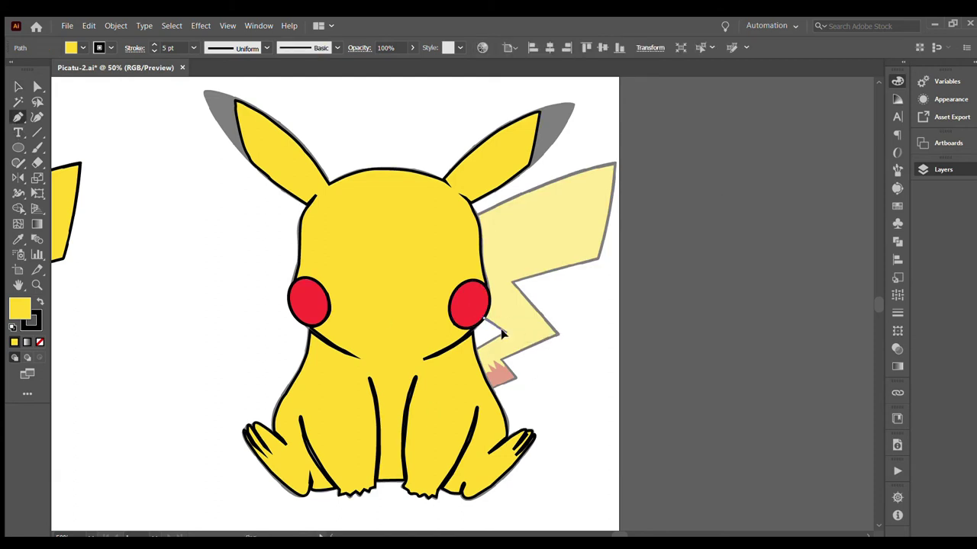
{"action": "left_click", "coordinate": [475, 349]}
{"action": "key", "text": "v"}
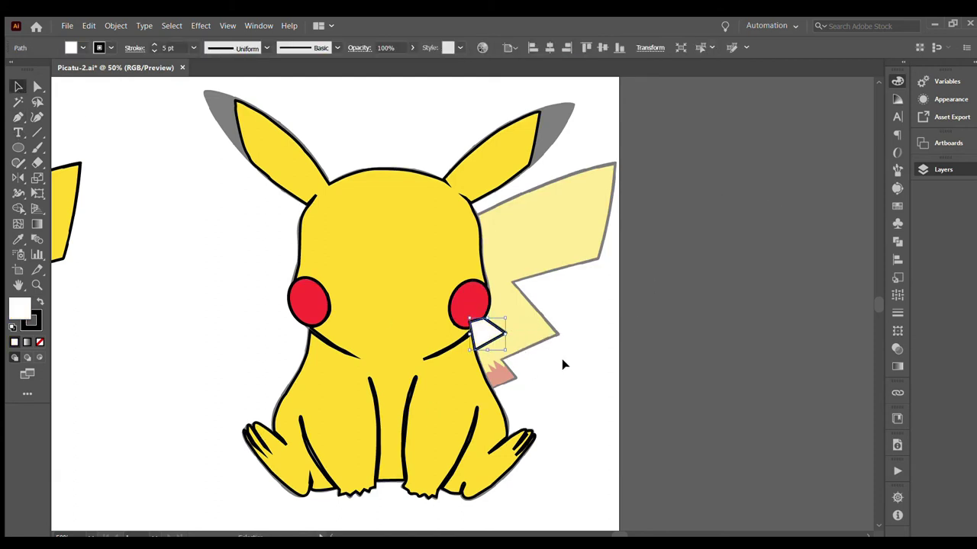
{"action": "left_click", "coordinate": [506, 327]}
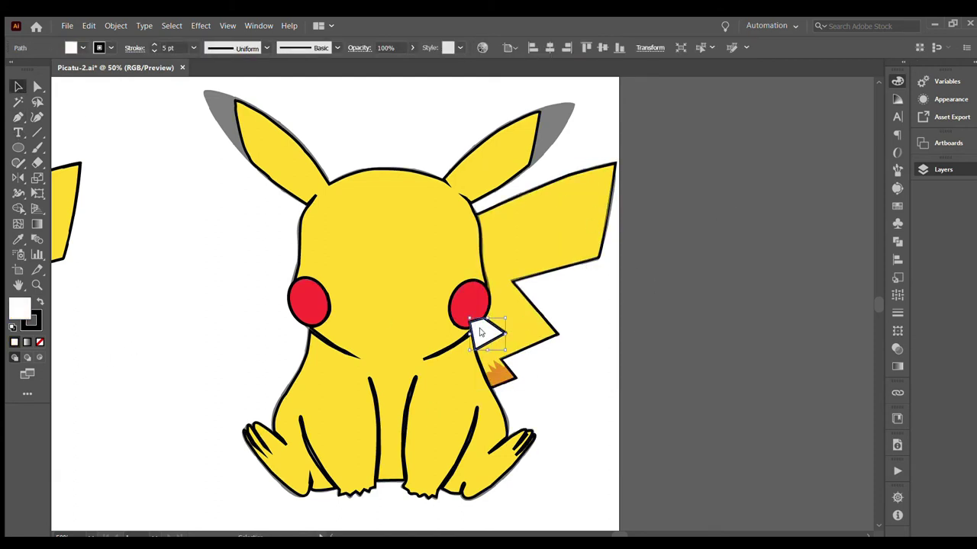
{"action": "left_click", "coordinate": [778, 274]}
Trace the jagged patch at the tail base and fill it dark brown
{"action": "key", "text": "ctrl+="}
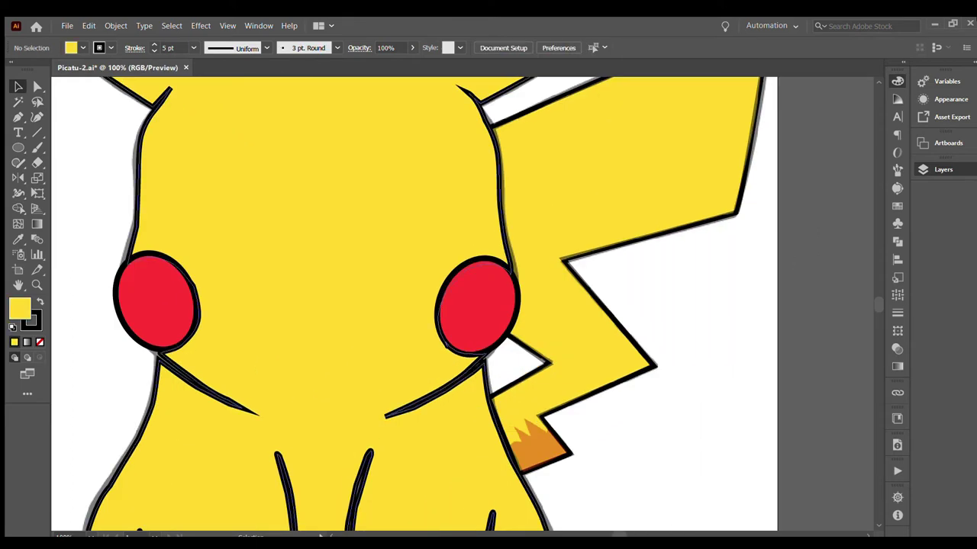
{"action": "left_click_drag", "start_coordinate": [168, 300], "coordinate": [20, 133]}
{"action": "key", "text": "p"}
{"action": "left_click", "coordinate": [404, 275]}
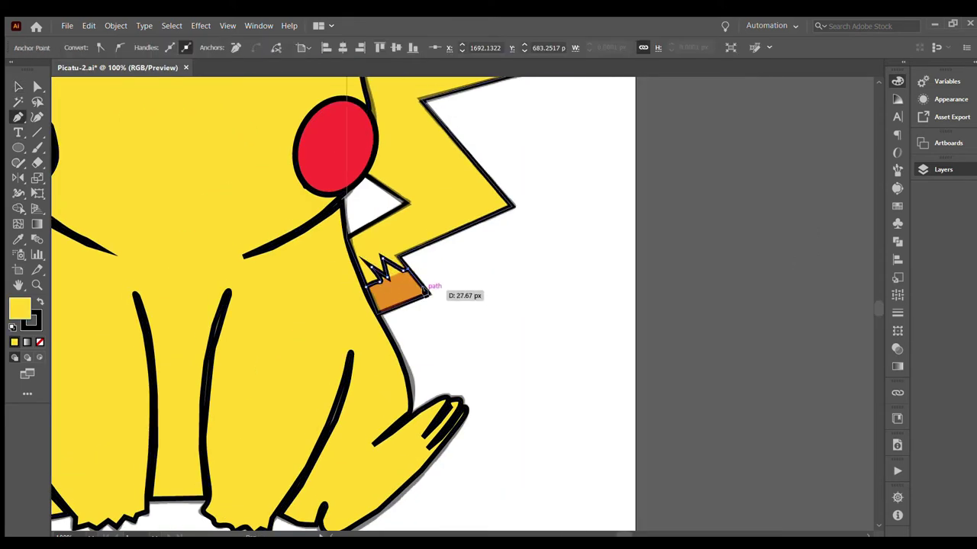
{"action": "key", "text": "v"}
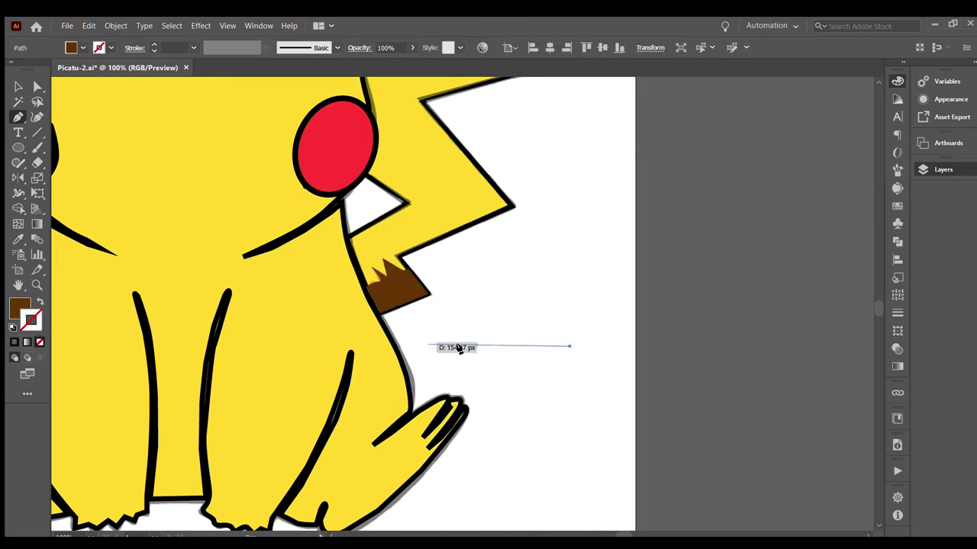
{"action": "left_click", "coordinate": [391, 275]}
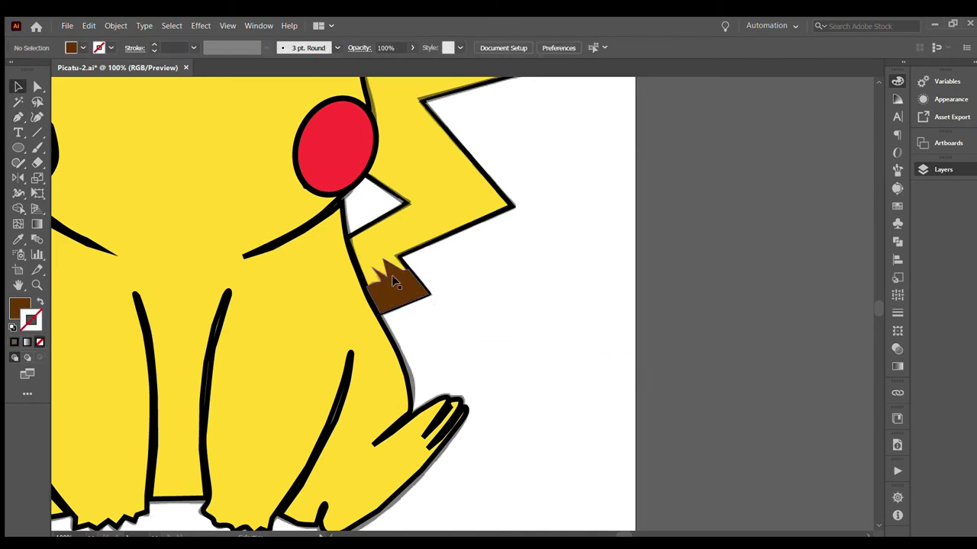
{"action": "left_click", "coordinate": [782, 235]}
Scroll to the ears and begin a Pen path at the left ear tip
{"action": "scroll", "coordinate": [491, 283], "scroll_direction": "down", "scroll_amount": 2}
{"action": "scroll", "coordinate": [211, 153], "scroll_direction": "down", "scroll_amount": 2}
{"action": "scroll", "coordinate": [773, 253], "scroll_direction": "up", "scroll_amount": 3}
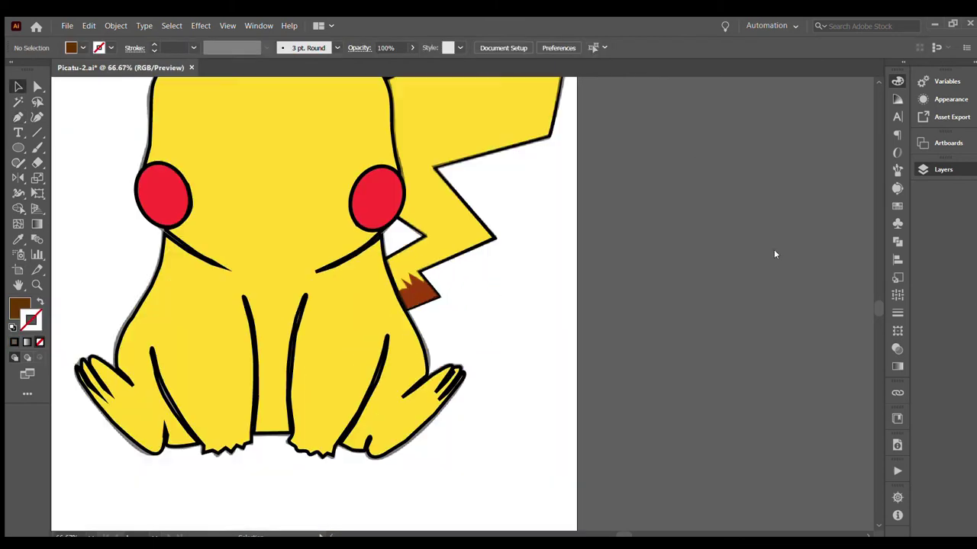
{"action": "scroll", "coordinate": [458, 305], "scroll_direction": "up", "scroll_amount": 5}
{"action": "left_click", "coordinate": [18, 117]}
Close the left ear tip shape and send it behind the yellow ear
{"action": "left_click", "coordinate": [175, 252]}
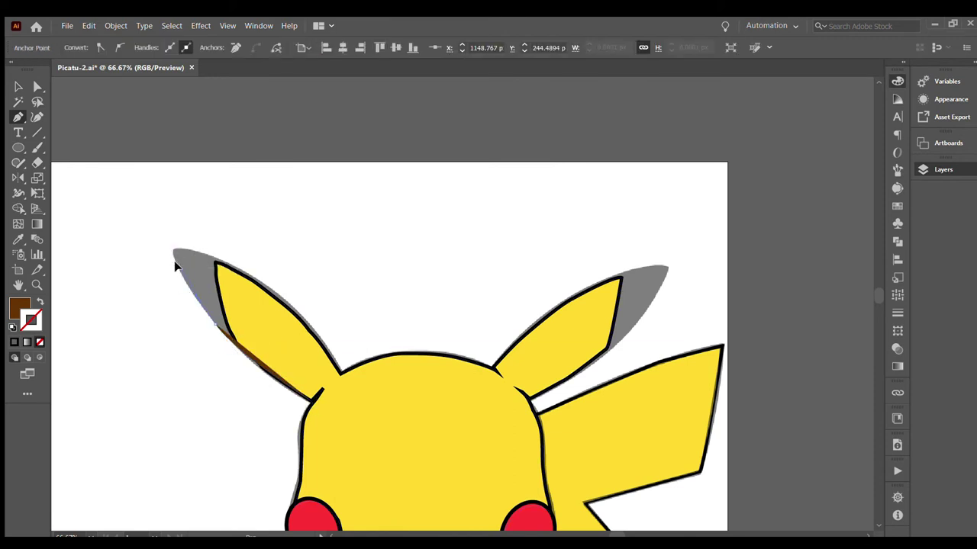
{"action": "left_click_drag", "start_coordinate": [196, 255], "coordinate": [327, 371]}
{"action": "key", "text": "v"}
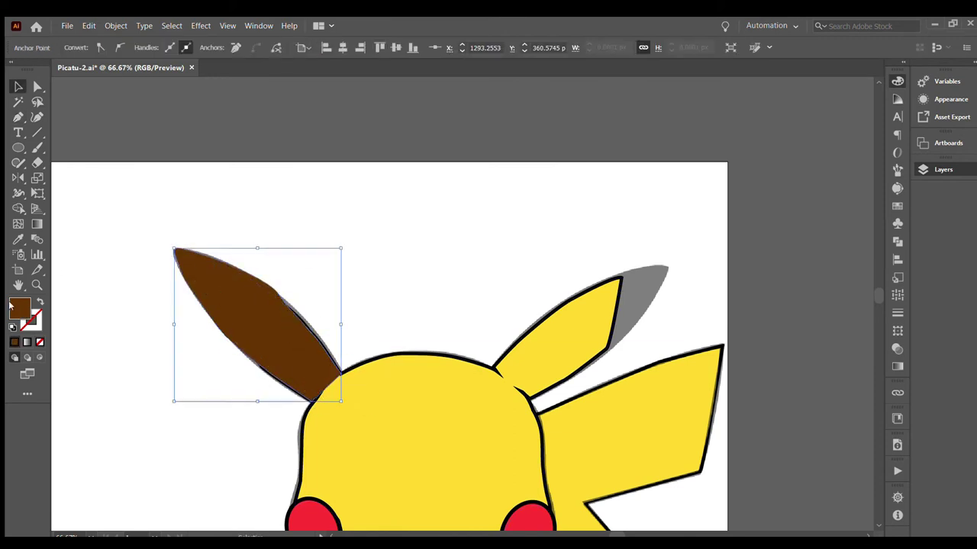
{"action": "key", "text": "ctrl+shift+bracketleft"}
Trace the right ear tip, fill it solid black and send it behind the yellow ear
{"action": "key", "text": "p"}
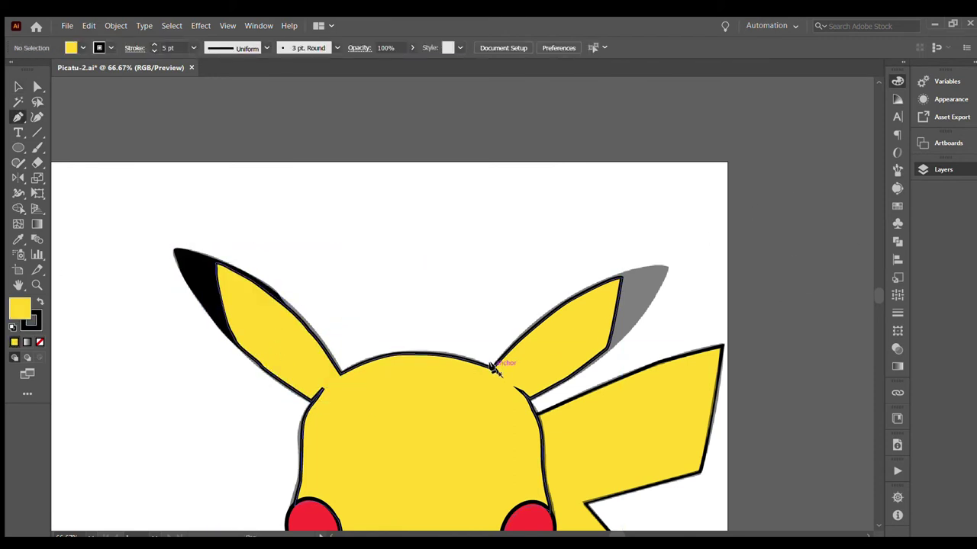
{"action": "left_click", "coordinate": [532, 317]}
{"action": "left_click", "coordinate": [627, 271]}
{"action": "left_click", "coordinate": [666, 267]}
{"action": "left_click", "coordinate": [652, 299]}
{"action": "left_click", "coordinate": [630, 334]}
{"action": "left_click", "coordinate": [571, 376]}
{"action": "left_click", "coordinate": [532, 317]}
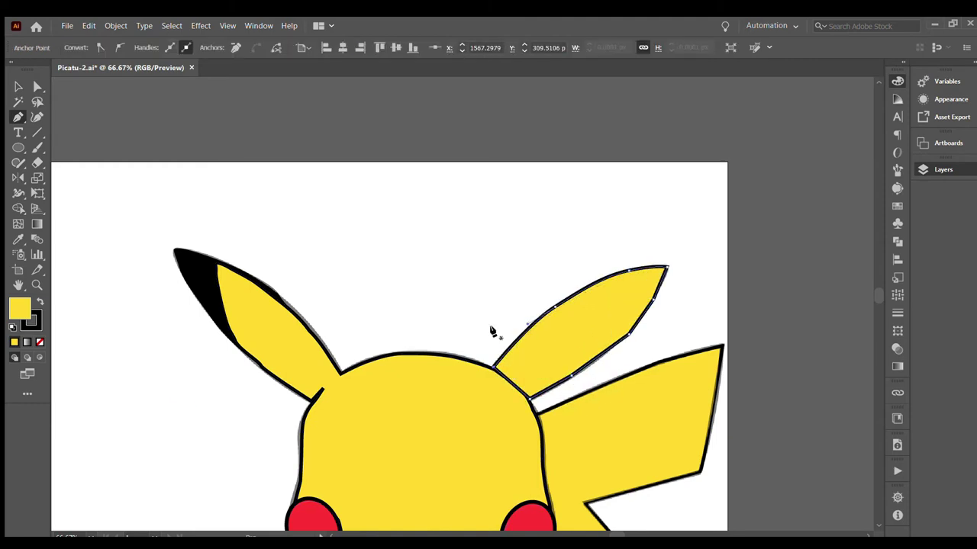
{"action": "key", "text": "shift+x"}
{"action": "key", "text": "ctrl+shift+bracketleft"}
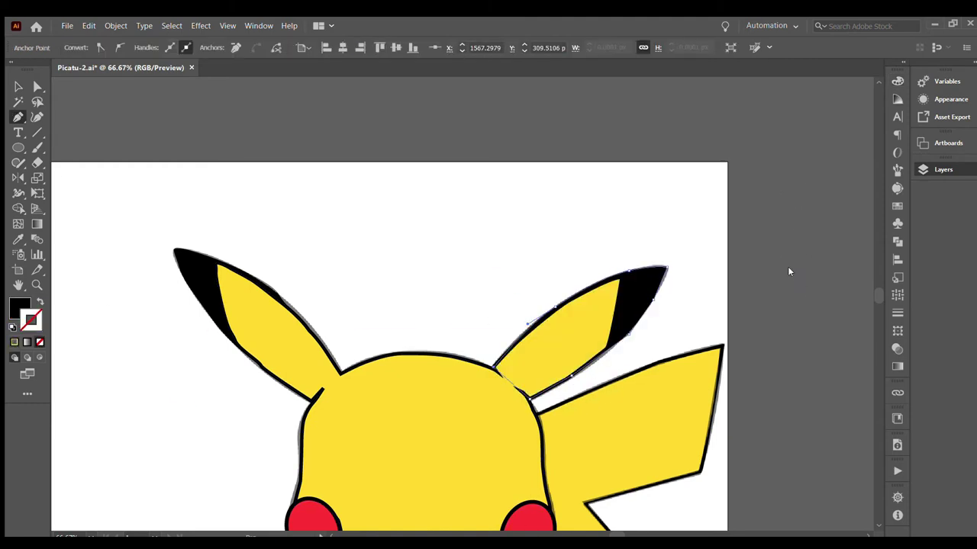
{"action": "key", "text": "ctrl+shift+a"}
{"action": "key", "text": "ctrl+equal"}
{"action": "key", "text": "ctrl+equal"}
{"action": "scroll", "coordinate": [406, 134], "scroll_direction": "down", "scroll_amount": 10}
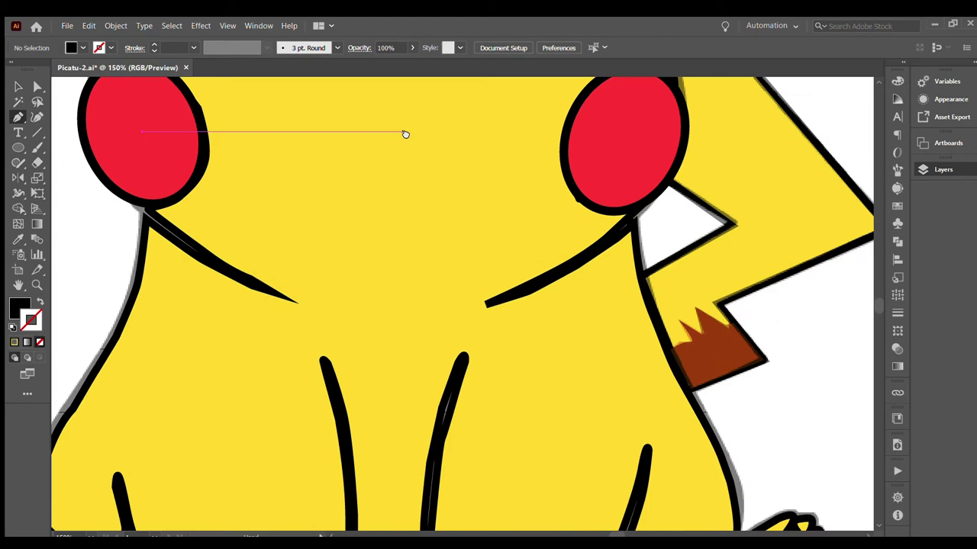
Nudge body-outline anchors near the chest and lower-left leg, then zoom out to the artboard
{"action": "key", "text": "a"}
{"action": "left_click", "coordinate": [225, 224]}
{"action": "left_click_drag", "start_coordinate": [143, 216], "coordinate": [142, 210]}
{"action": "scroll", "coordinate": [438, 257], "scroll_direction": "down", "scroll_amount": 5}
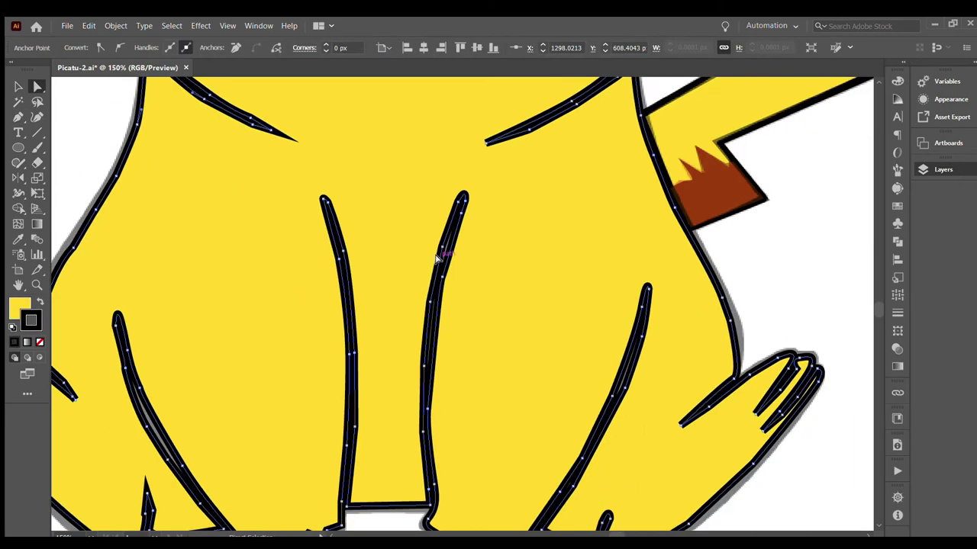
{"action": "scroll", "coordinate": [453, 312], "scroll_direction": "down", "scroll_amount": 4}
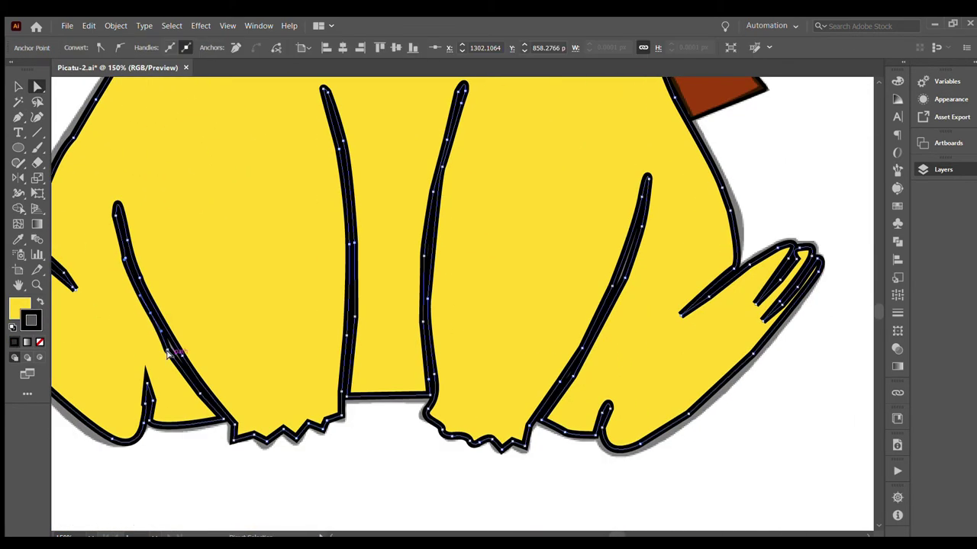
{"action": "left_click_drag", "start_coordinate": [163, 341], "coordinate": [175, 345]}
{"action": "key", "text": "ctrl+minus"}
{"action": "key", "text": "ctrl+minus"}
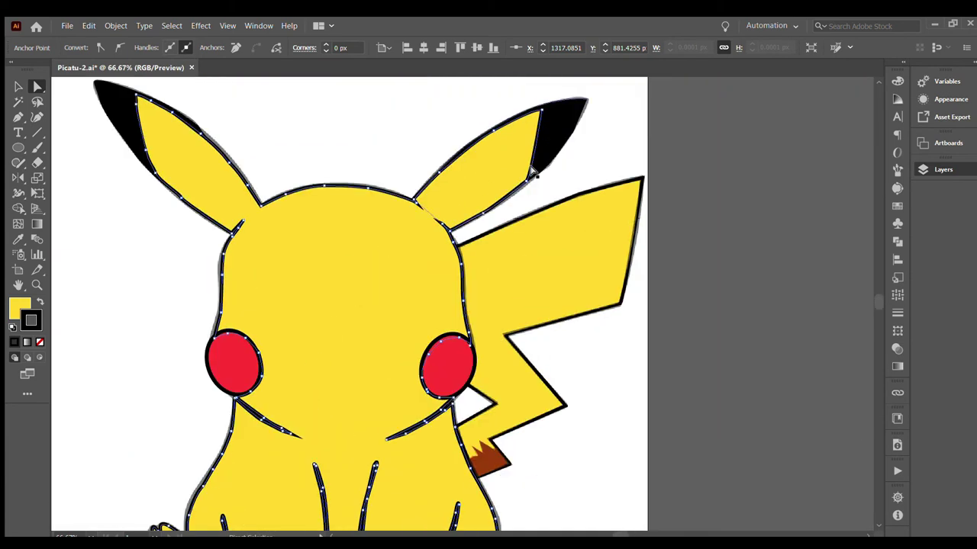
{"action": "left_click", "coordinate": [70, 234]}
{"action": "key", "text": "ctrl+minus"}
{"action": "key", "text": "ctrl+minus"}
{"action": "key", "text": "ctrl+minus"}
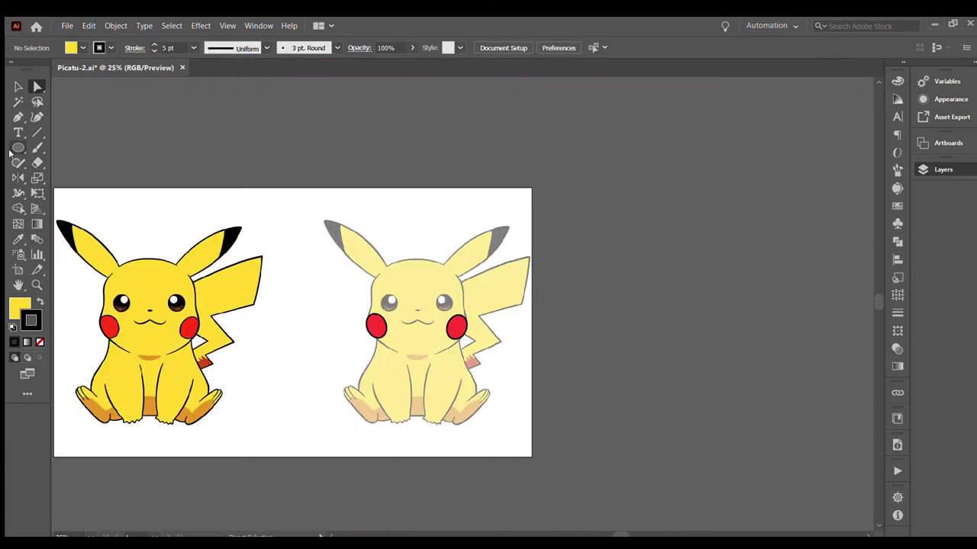
Make a first attempt at tracing the mouth curve with the Pen tool, with no fill
{"action": "key", "text": "ctrl+plus"}
{"action": "key", "text": "ctrl+plus"}
{"action": "key", "text": "ctrl+plus"}
{"action": "left_click", "coordinate": [95, 403]}
{"action": "left_click", "coordinate": [167, 409]}
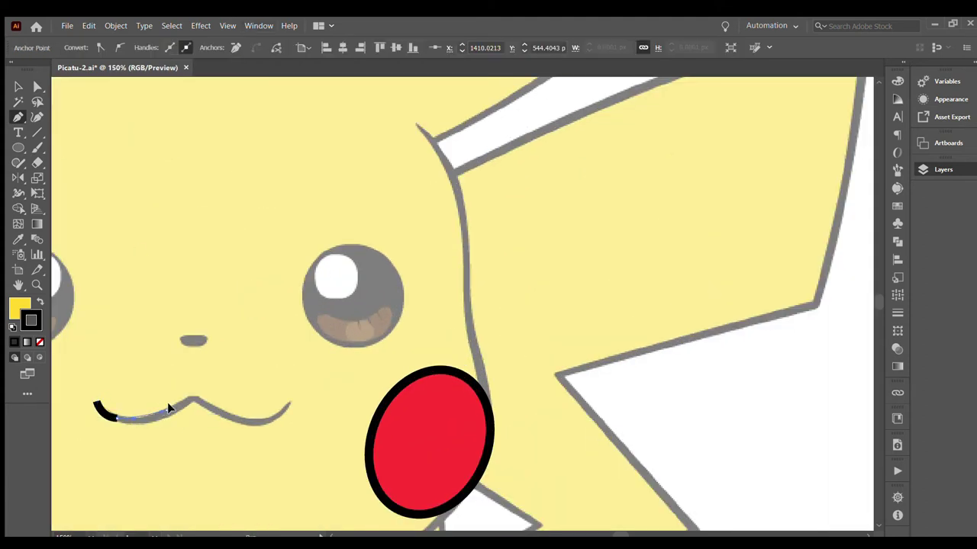
{"action": "mouse_move", "coordinate": [200, 397]}
{"action": "left_mouse_down"}
{"action": "mouse_move", "coordinate": [206, 404]}
{"action": "mouse_move", "coordinate": [199, 399]}
{"action": "left_mouse_up"}
{"action": "key", "text": "ctrl+z"}
{"action": "key", "text": "ctrl+z"}
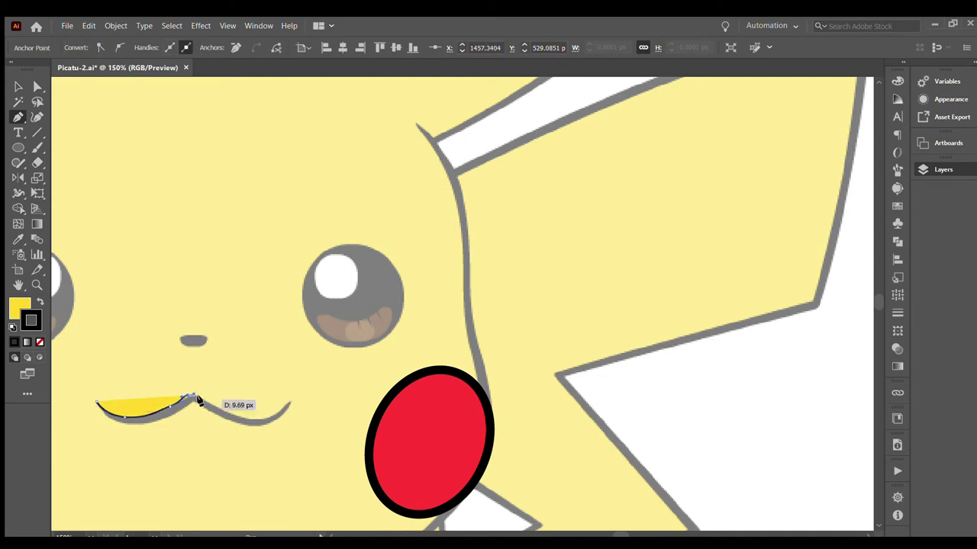
{"action": "left_click_drag", "start_coordinate": [290, 404], "coordinate": [246, 412]}
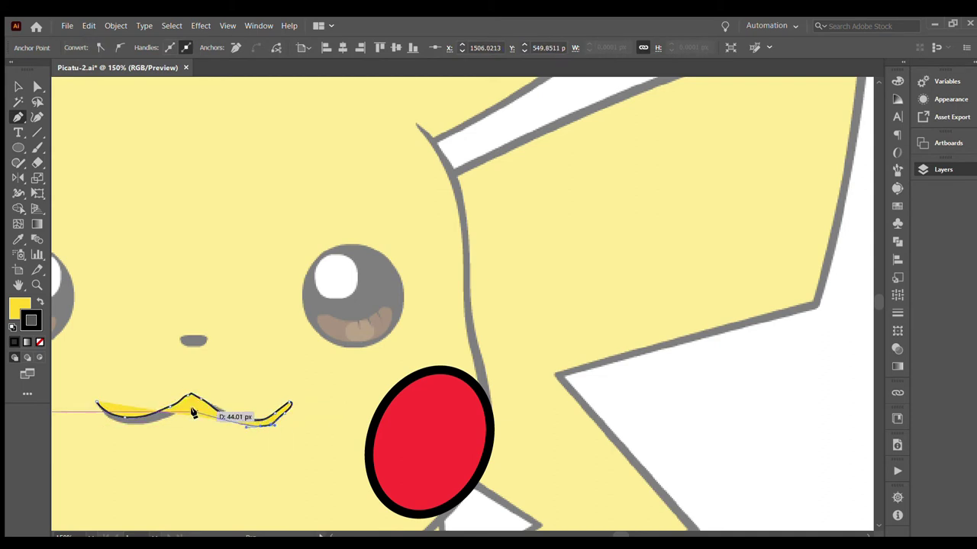
{"action": "key", "text": "/"}
{"action": "key", "text": "ctrl+z"}
{"action": "key", "text": "v"}
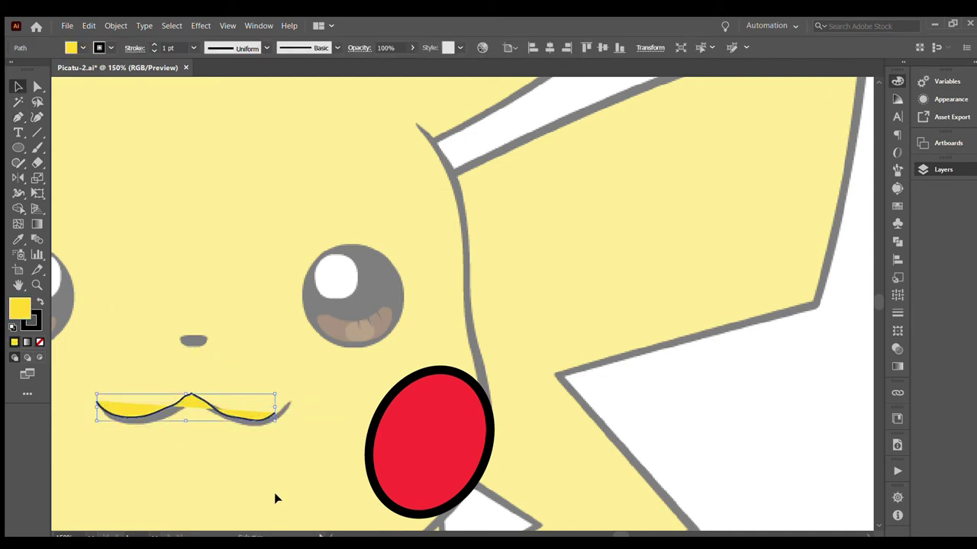
Draw a new closed curved mouth path starting from the mouth's left end
{"action": "left_click", "coordinate": [275, 497]}
{"action": "key", "text": "p"}
{"action": "left_click_drag", "start_coordinate": [97, 405], "coordinate": [158, 414]}
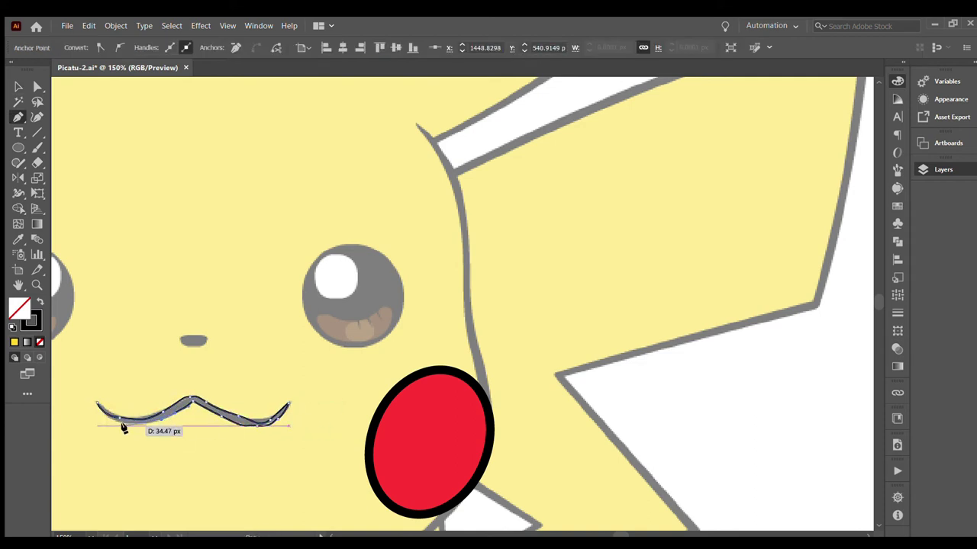
{"action": "left_click_drag", "start_coordinate": [122, 427], "coordinate": [94, 399]}
{"action": "key", "text": "v"}
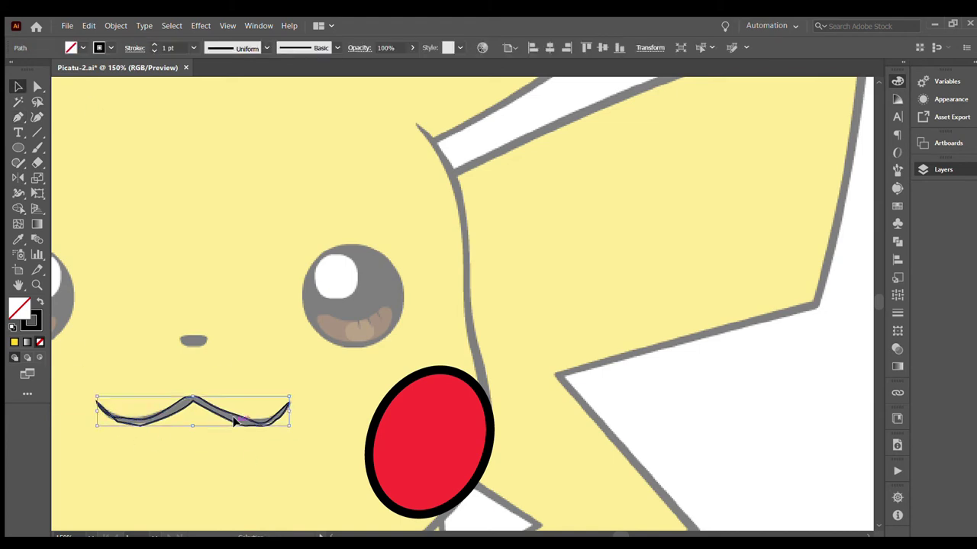
{"action": "key", "text": "ctrl+shift+a"}
Retrace the wavy mouth as one curved line ending at its right end
{"action": "key", "text": "ctrl+equal"}
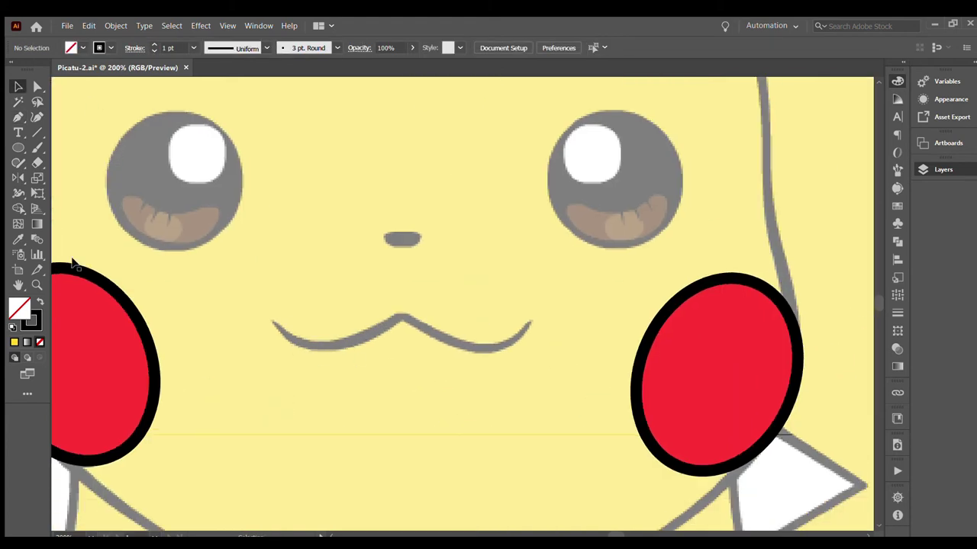
{"action": "left_click", "coordinate": [18, 117]}
{"action": "left_click_drag", "start_coordinate": [302, 335], "coordinate": [334, 350]}
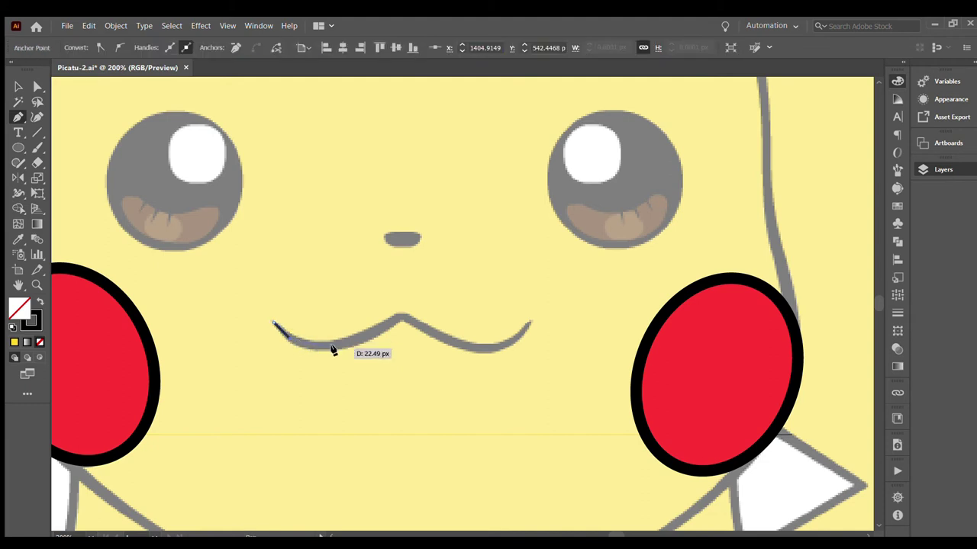
{"action": "left_click", "coordinate": [529, 321]}
{"action": "left_click", "coordinate": [16, 86]}
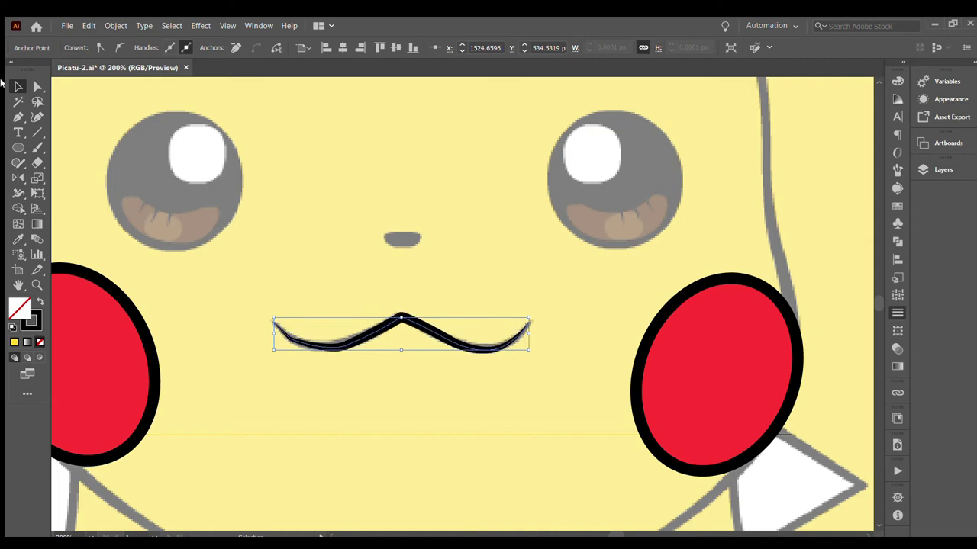
{"action": "key", "text": "ctrl+shift+a"}
Add a small black nose and a solid black circle over the left eye
{"action": "key", "text": "v"}
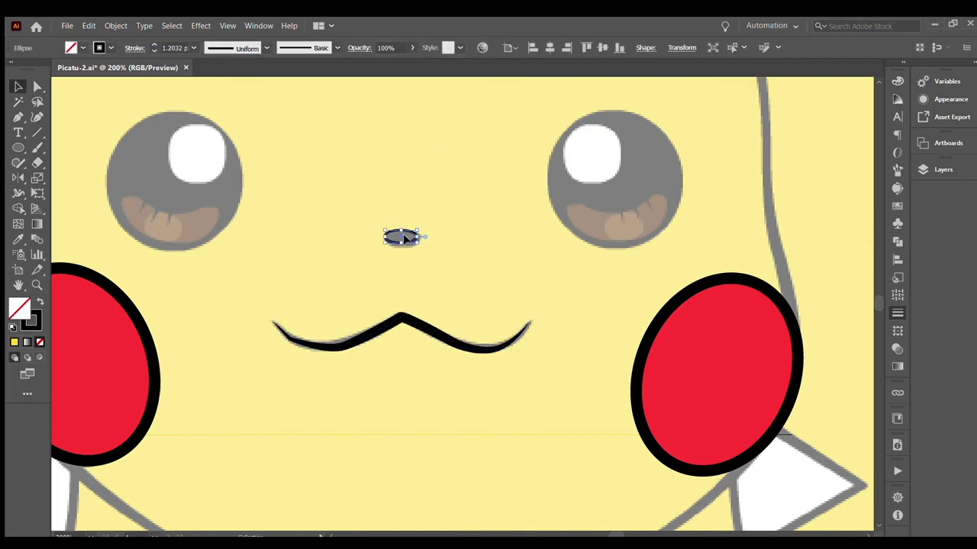
{"action": "key", "text": "shift+x"}
{"action": "key", "text": "ctrl+minus"}
{"action": "key", "text": "ctrl+minus"}
{"action": "key", "text": "ctrl+minus"}
{"action": "scroll", "coordinate": [413, 202], "scroll_direction": "down", "scroll_amount": 2}
{"action": "key", "text": "l"}
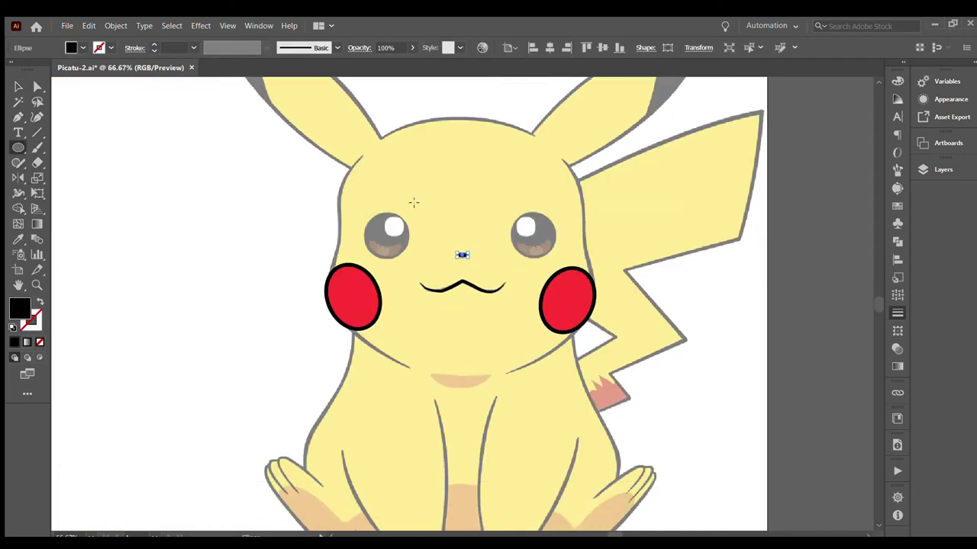
{"action": "left_click_drag", "start_coordinate": [405, 258], "coordinate": [408, 257]}
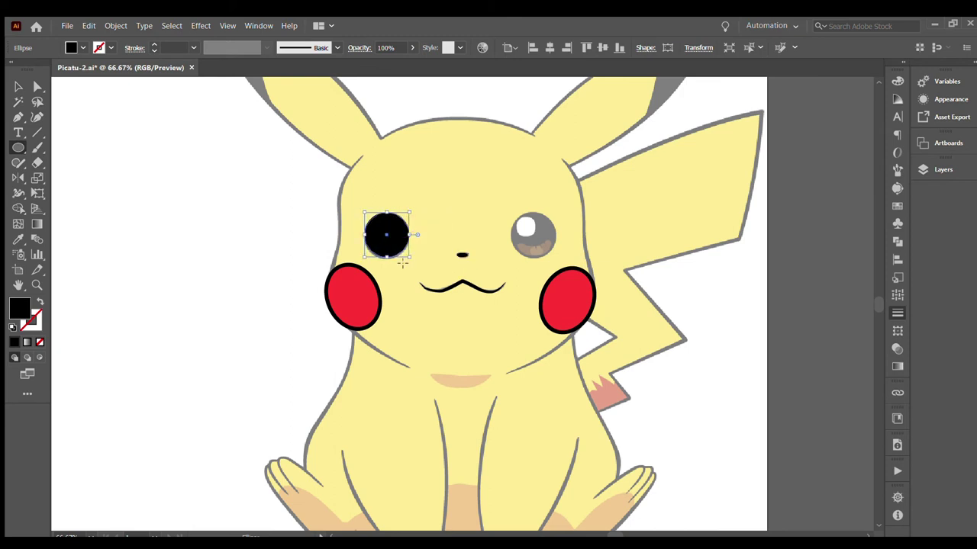
{"action": "left_click", "coordinate": [193, 170]}
Place a copy of the white highlight circle on the left eye
{"action": "key", "text": "l"}
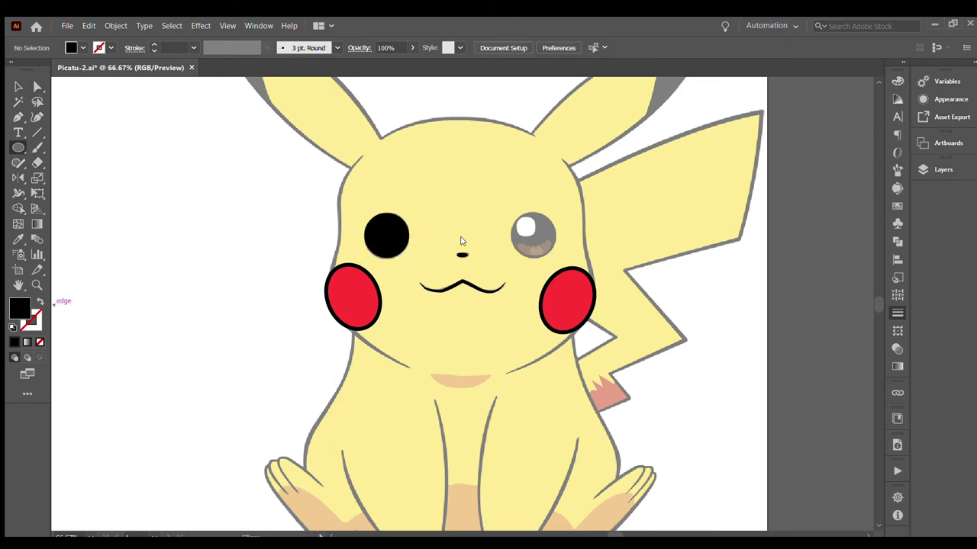
{"action": "key", "text": "v"}
{"action": "left_click_drag", "start_coordinate": [526, 227], "coordinate": [395, 227]}
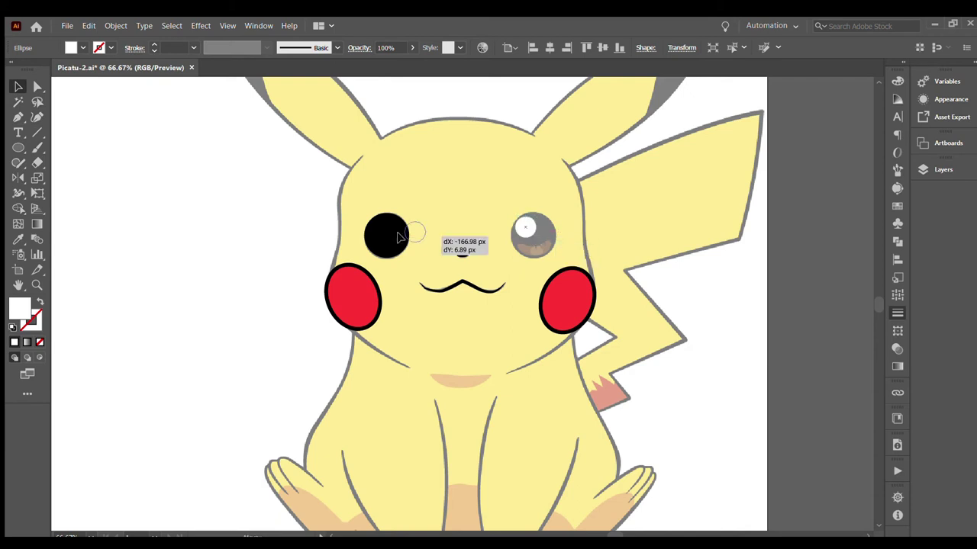
{"action": "left_click", "coordinate": [70, 287]}
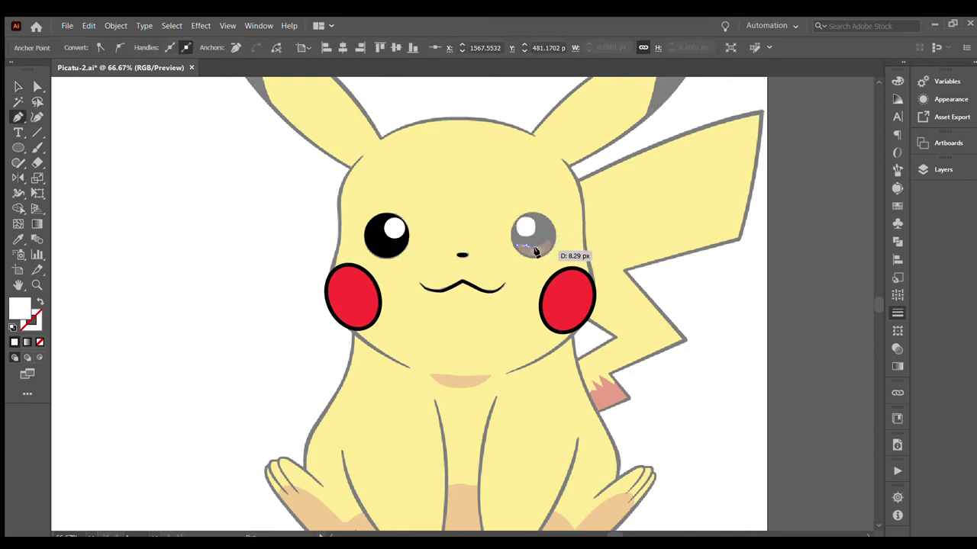
{"action": "scroll", "coordinate": [545, 257], "scroll_direction": "up", "scroll_amount": 3}
Trace the lower shading shape inside the right eye and fill it black
{"action": "left_click", "coordinate": [456, 309]}
{"action": "left_click", "coordinate": [448, 318]}
{"action": "left_click", "coordinate": [412, 304]}
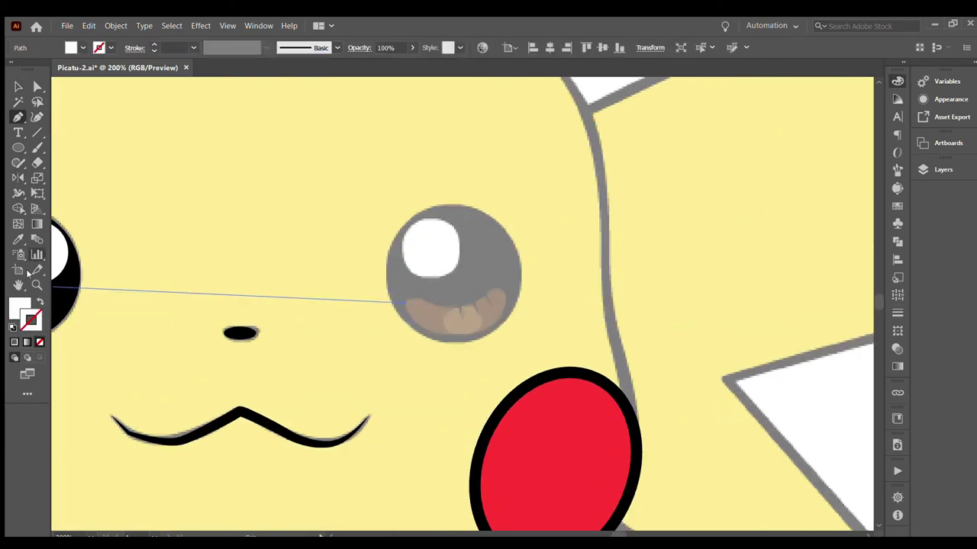
{"action": "key", "text": "d"}
{"action": "key", "text": "slash"}
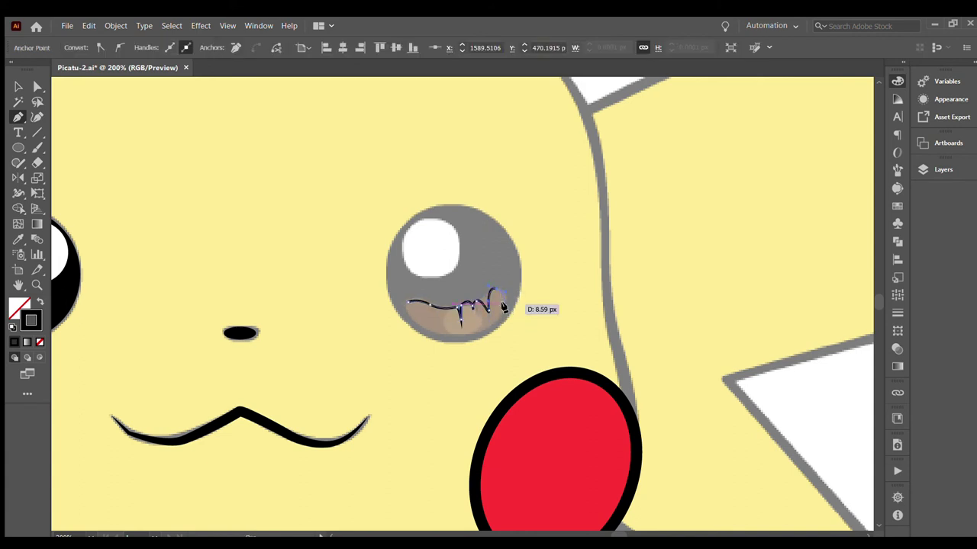
{"action": "left_click_drag", "start_coordinate": [494, 294], "coordinate": [481, 329]}
{"action": "left_click", "coordinate": [41, 302]}
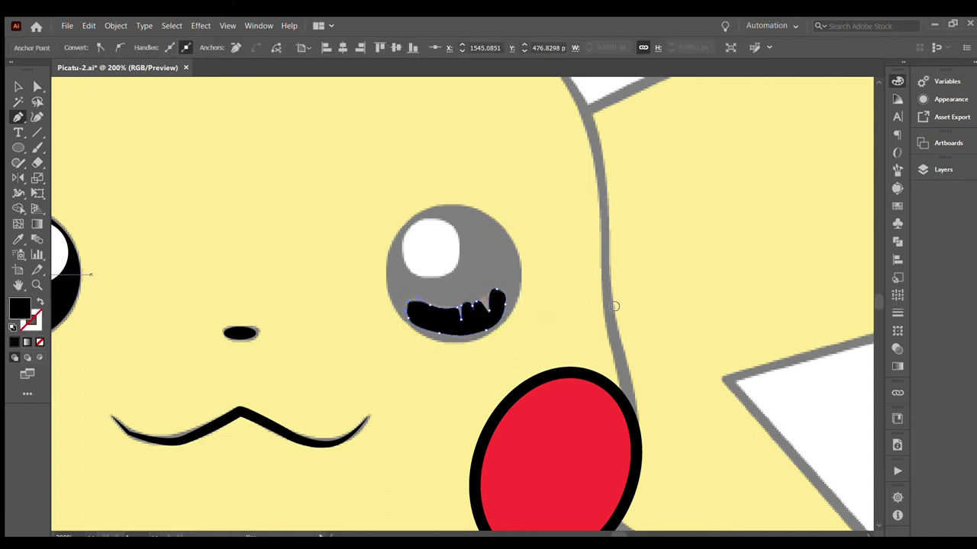
Recolour the eye shading brown and add a small brown ellipse in the right eye
{"action": "key", "text": "ctrl+shift+a"}
{"action": "left_click", "coordinate": [16, 147]}
{"action": "mouse_move", "coordinate": [292, 270]}
{"action": "left_mouse_down"}
{"action": "mouse_move", "coordinate": [311, 288]}
{"action": "mouse_move", "coordinate": [460, 312]}
{"action": "left_mouse_up"}
{"action": "key", "text": "v"}
{"action": "key", "text": "ctrl+minus"}
{"action": "key", "text": "ctrl+minus"}
{"action": "key", "text": "ctrl+minus"}
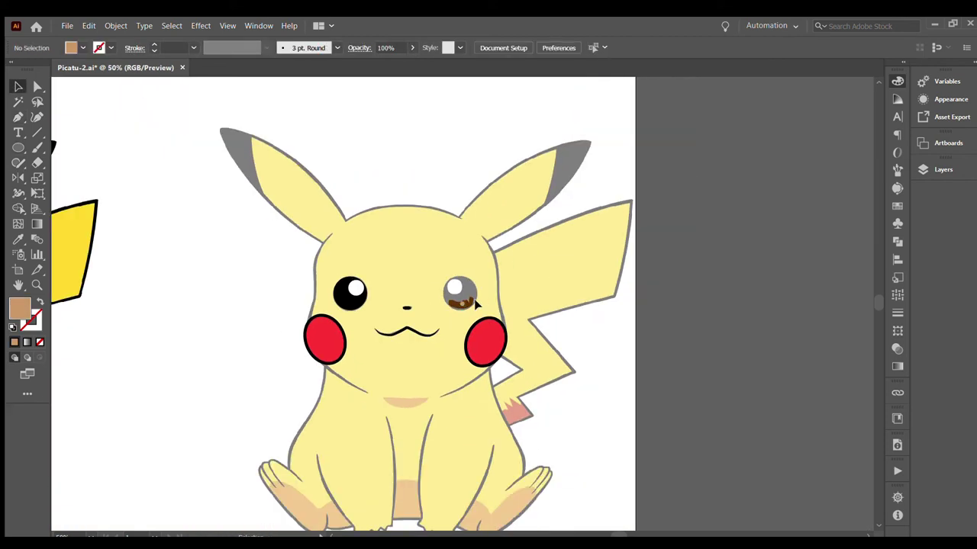
Copy and paste the brown eye shading into the left eye
{"action": "key", "text": "ctrl+c"}
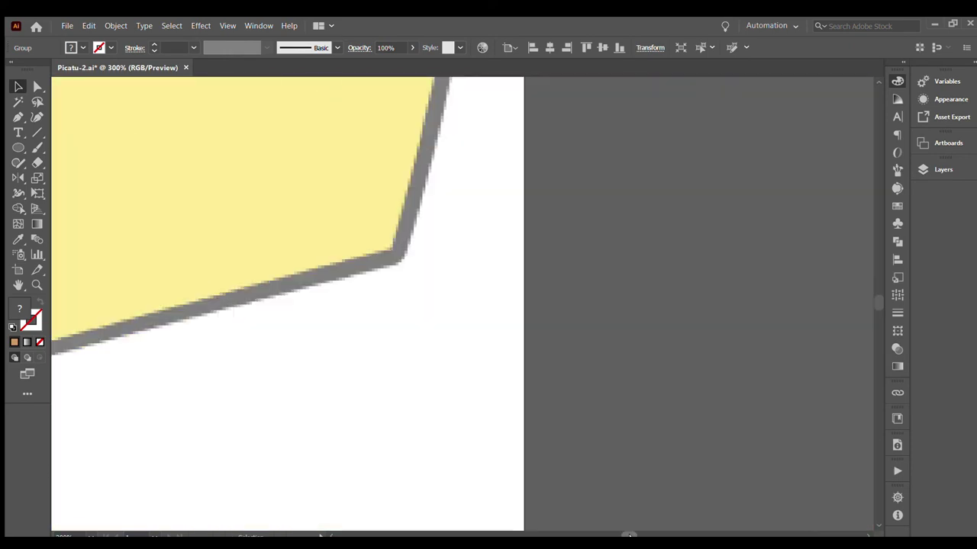
{"action": "key", "text": "ctrl+v"}
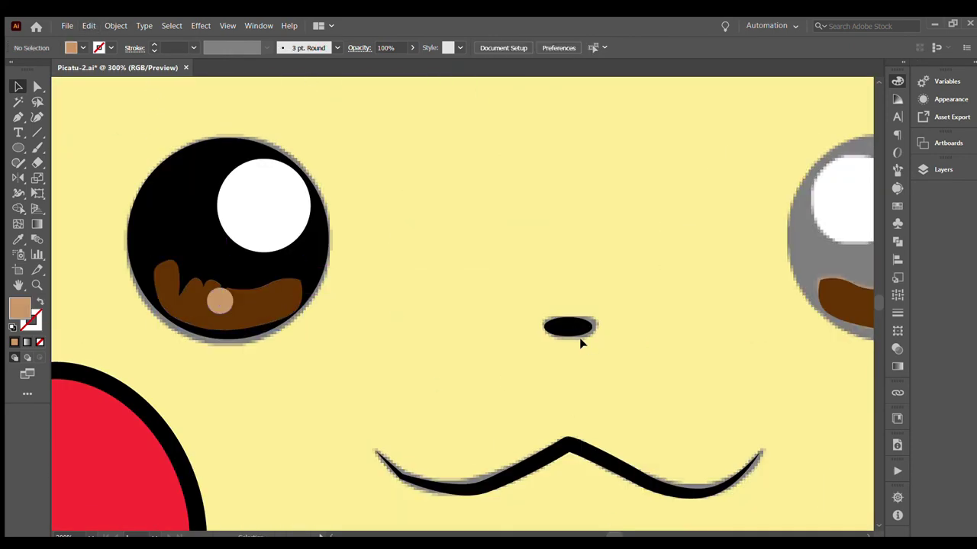
{"action": "key", "text": "ctrl+minus"}
{"action": "key", "text": "ctrl+minus"}
{"action": "key", "text": "ctrl+minus"}
{"action": "left_click", "coordinate": [431, 294]}
Duplicate the finished left eye onto the right eye
{"action": "left_click_drag", "start_coordinate": [433, 296], "coordinate": [542, 296]}
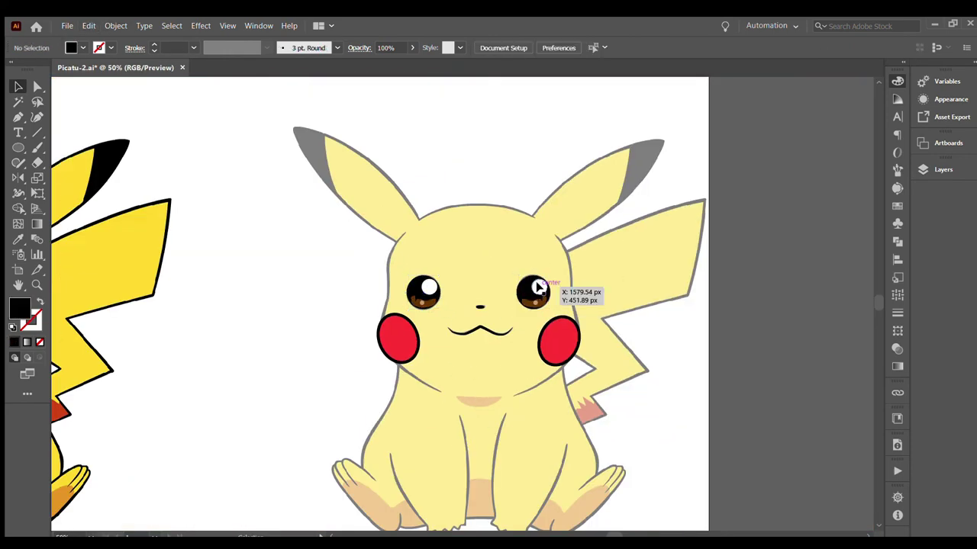
{"action": "left_click", "coordinate": [526, 324]}
{"action": "scroll", "coordinate": [474, 346], "scroll_direction": "down", "scroll_amount": 1}
{"action": "key", "text": "ctrl+plus"}
{"action": "key", "text": "ctrl+plus"}
{"action": "key", "text": "ctrl+plus"}
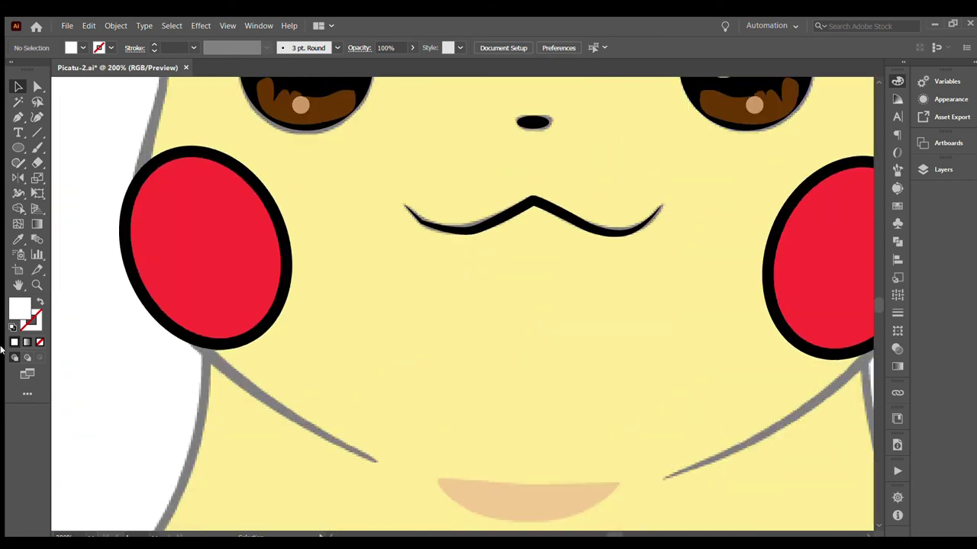
{"action": "scroll", "coordinate": [556, 238], "scroll_direction": "down", "scroll_amount": 3}
Add darker brown shading to the chest patch
{"action": "key", "text": "b"}
{"action": "left_click", "coordinate": [441, 358]}
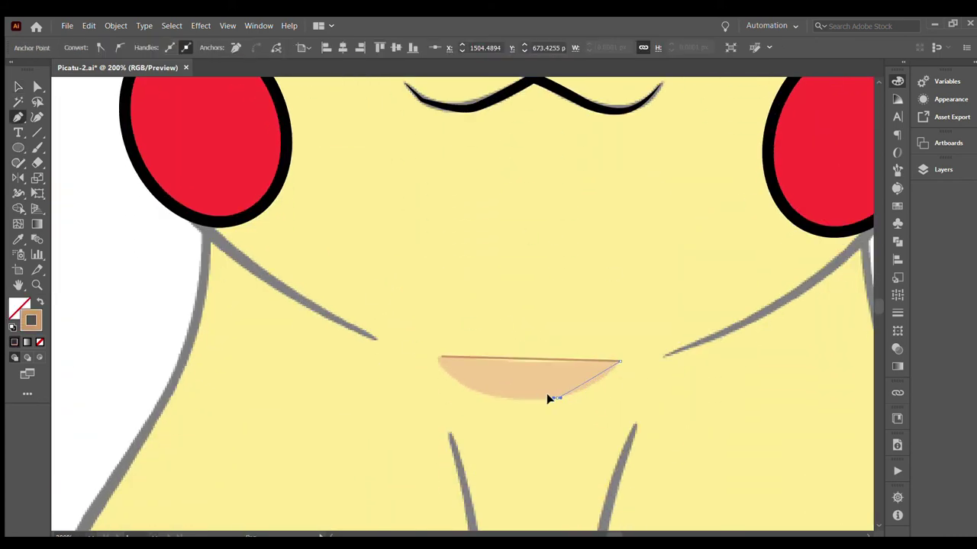
{"action": "key", "text": "ctrl+minus"}
{"action": "key", "text": "ctrl+minus"}
{"action": "key", "text": "ctrl+minus"}
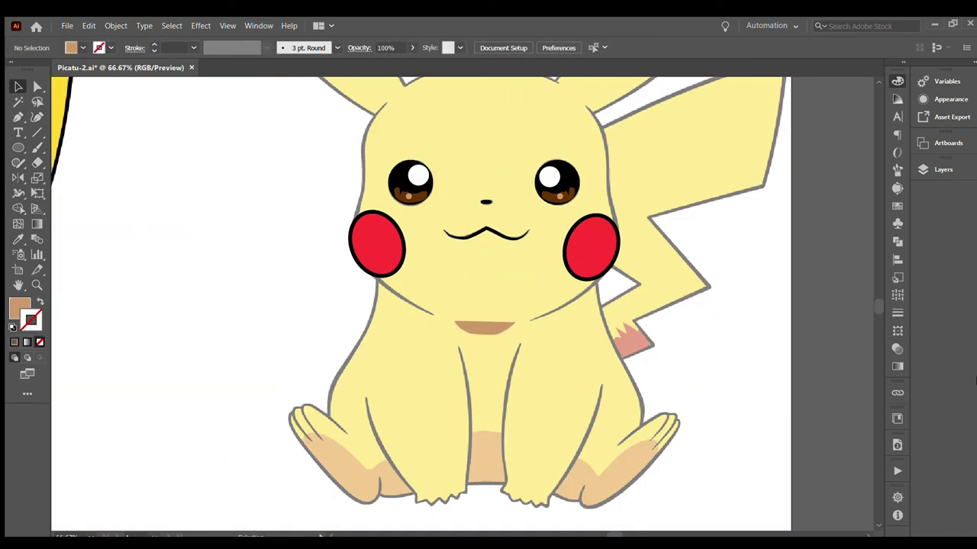
{"action": "scroll", "coordinate": [488, 305], "scroll_direction": "down", "scroll_amount": 3}
Trace a brown shading shape across the left foot at 25% opacity
{"action": "key", "text": "p"}
{"action": "left_click", "coordinate": [303, 305]}
{"action": "left_click_drag", "start_coordinate": [320, 300], "coordinate": [381, 327]}
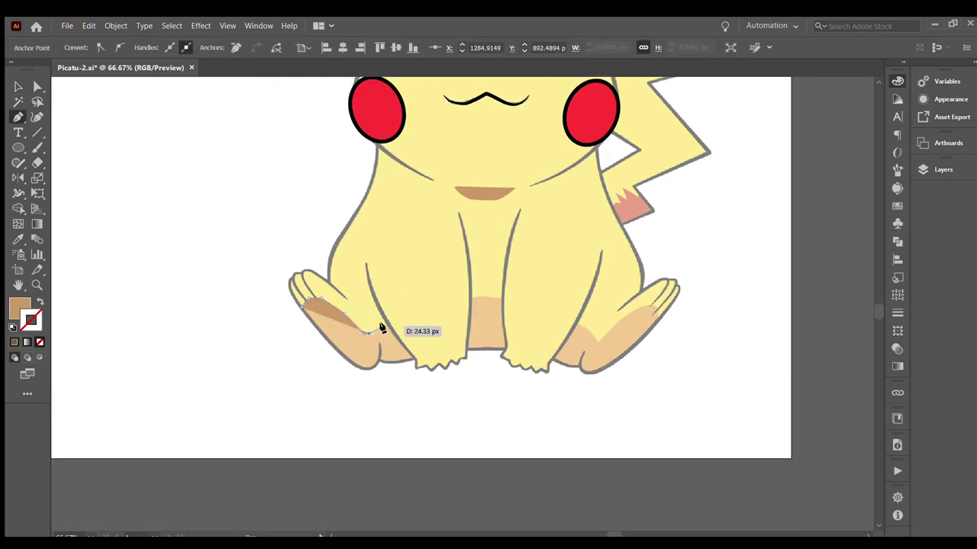
{"action": "left_click_drag", "start_coordinate": [412, 356], "coordinate": [336, 352]}
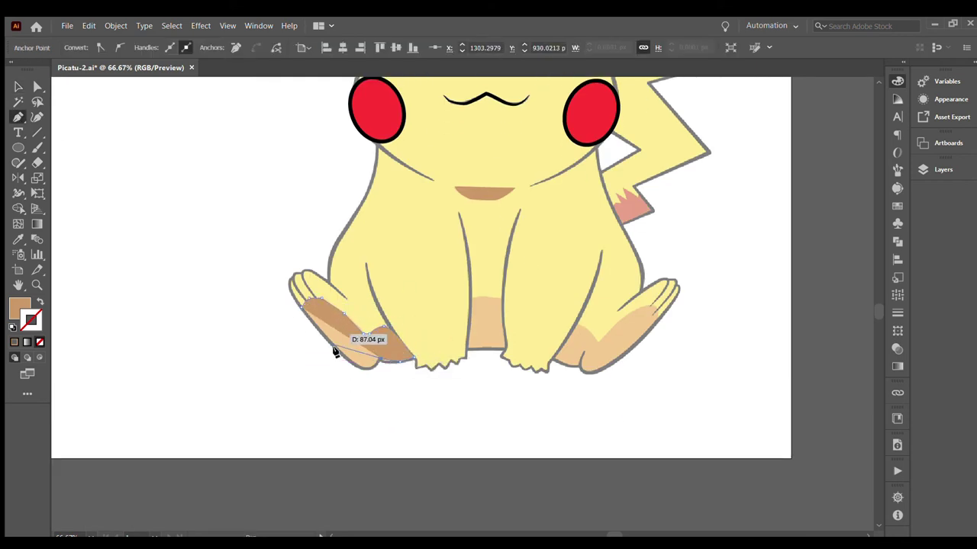
{"action": "left_click", "coordinate": [353, 367]}
{"action": "key", "text": "v"}
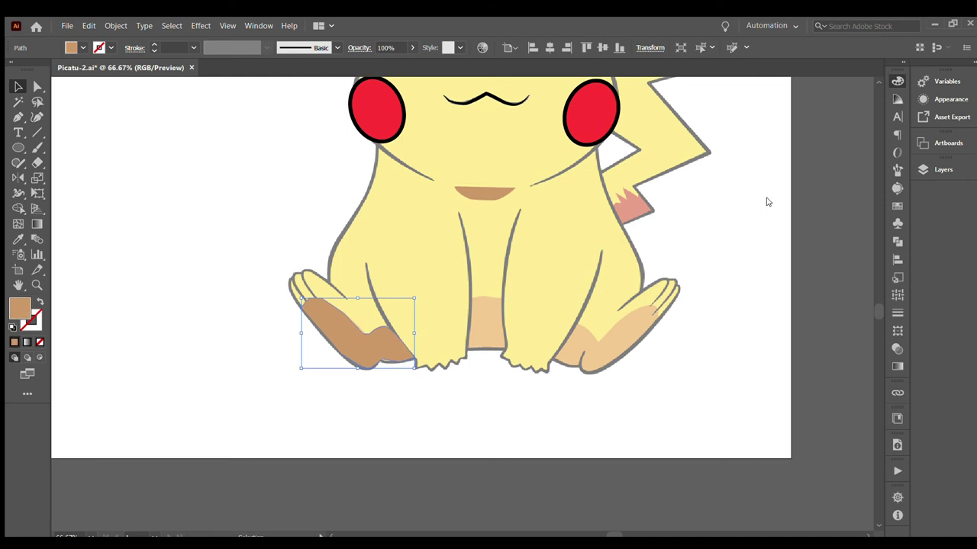
{"action": "key", "text": "2"}
{"action": "key", "text": "5"}
{"action": "left_click", "coordinate": [54, 277]}
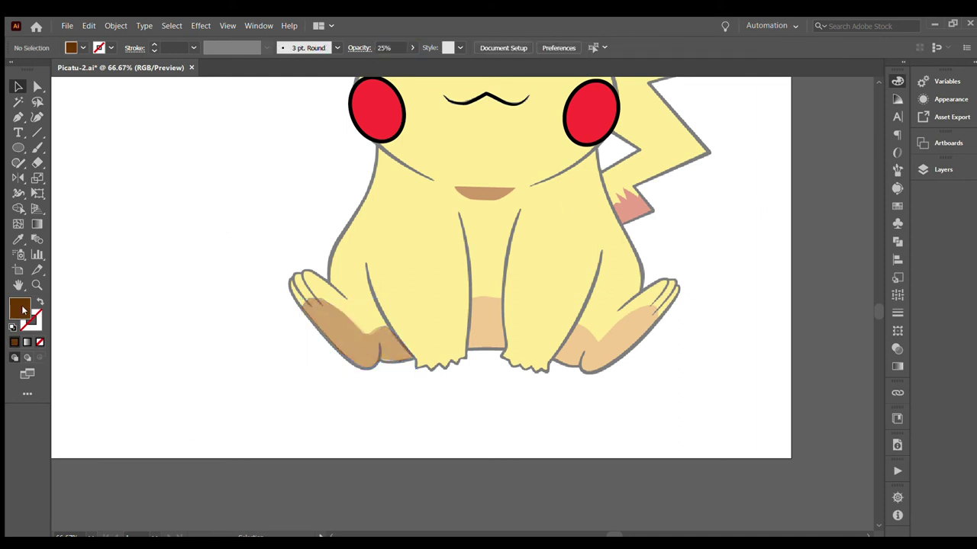
Trace a rough four-point shading outline on the right foot
{"action": "key", "text": "p"}
{"action": "left_click", "coordinate": [577, 327]}
{"action": "left_click", "coordinate": [597, 345]}
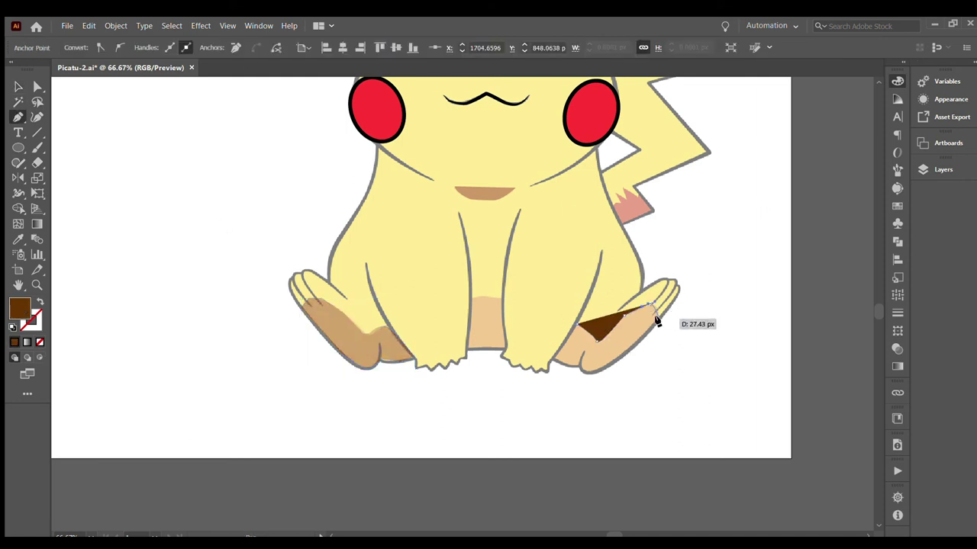
{"action": "left_click", "coordinate": [654, 309]}
{"action": "left_click", "coordinate": [596, 367]}
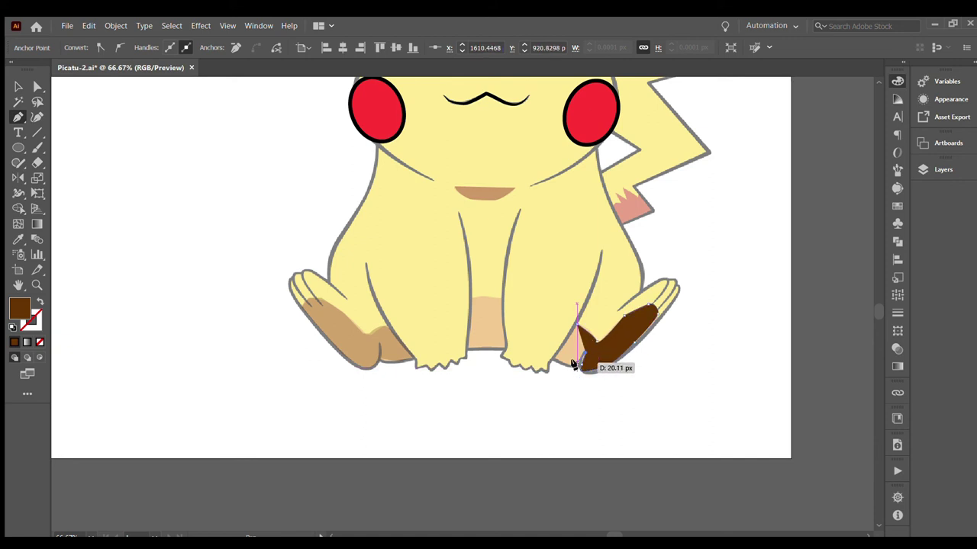
{"action": "left_click", "coordinate": [578, 326]}
{"action": "key", "text": "2"}
{"action": "key", "text": "5"}
{"action": "scroll", "coordinate": [597, 342], "scroll_direction": "up", "scroll_amount": 4}
Start a new curved right-foot shading outline along the top of the foot
{"action": "left_click", "coordinate": [373, 227]}
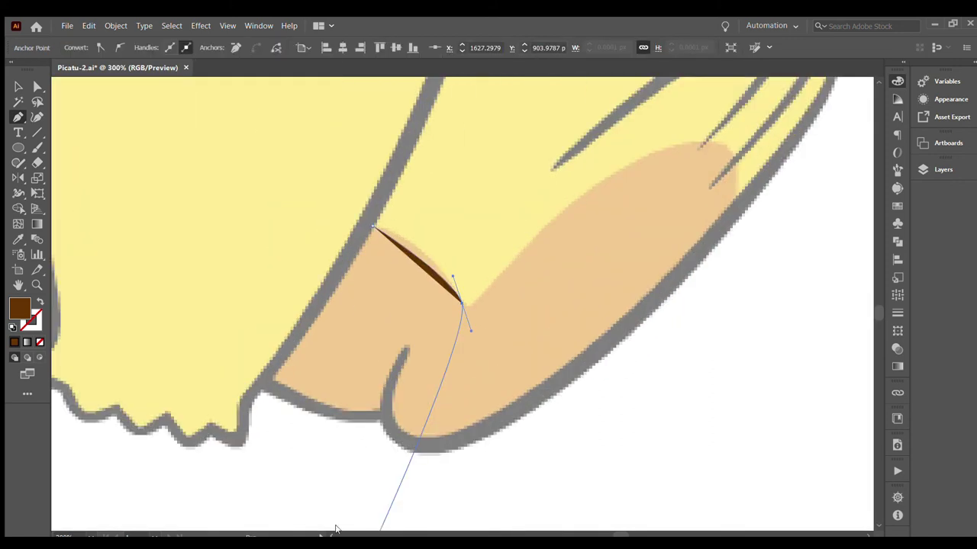
{"action": "left_click_drag", "start_coordinate": [461, 303], "coordinate": [475, 301]}
{"action": "key", "text": "shift+x"}
{"action": "left_click_drag", "start_coordinate": [442, 272], "coordinate": [477, 303]}
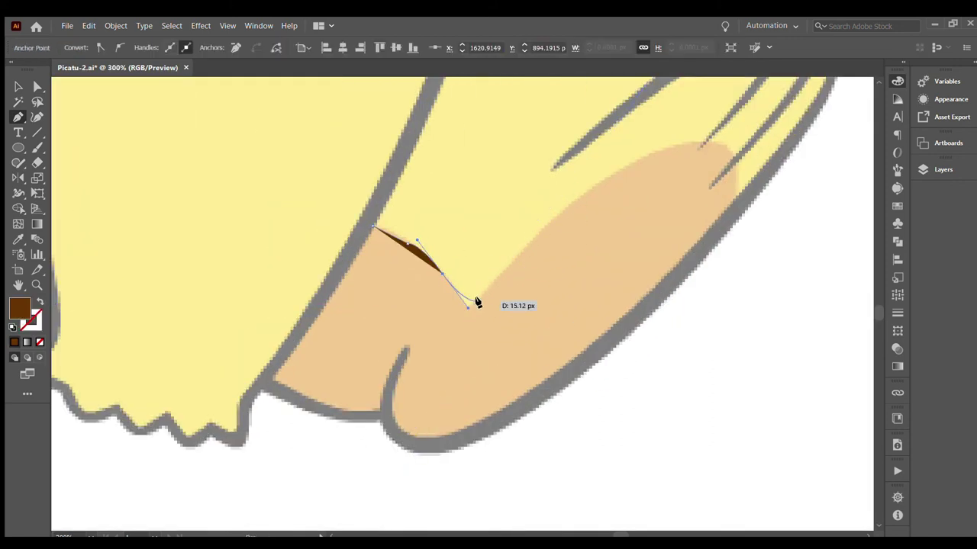
{"action": "left_click", "coordinate": [597, 177]}
{"action": "key", "text": "shift+x"}
{"action": "scroll", "coordinate": [534, 305], "scroll_direction": "up", "scroll_amount": 3}
{"action": "scroll", "coordinate": [534, 305], "scroll_direction": "right", "scroll_amount": 5}
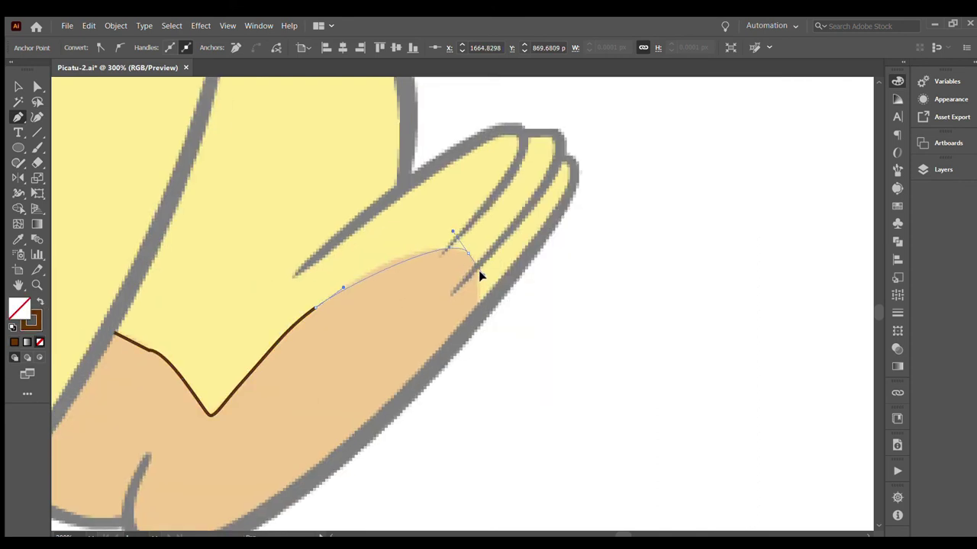
Finish the right-foot outline around the toes, bottom, heel notch and back corner
{"action": "left_click_drag", "start_coordinate": [462, 248], "coordinate": [484, 281]}
{"action": "scroll", "coordinate": [471, 299], "scroll_direction": "down", "scroll_amount": 3}
{"action": "scroll", "coordinate": [472, 299], "scroll_direction": "left", "scroll_amount": 4}
{"action": "left_click", "coordinate": [481, 338]}
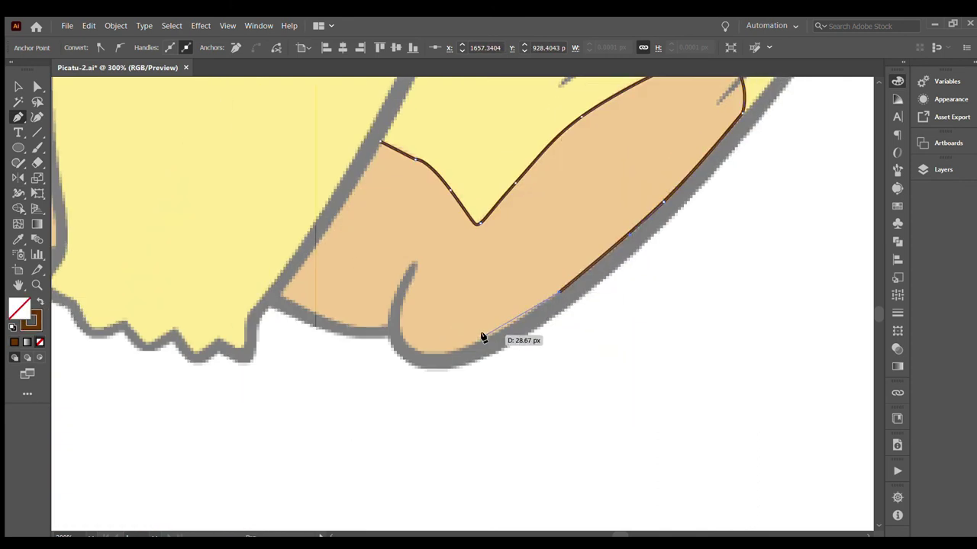
{"action": "left_click", "coordinate": [385, 324]}
{"action": "left_click", "coordinate": [283, 293]}
{"action": "left_click", "coordinate": [379, 144]}
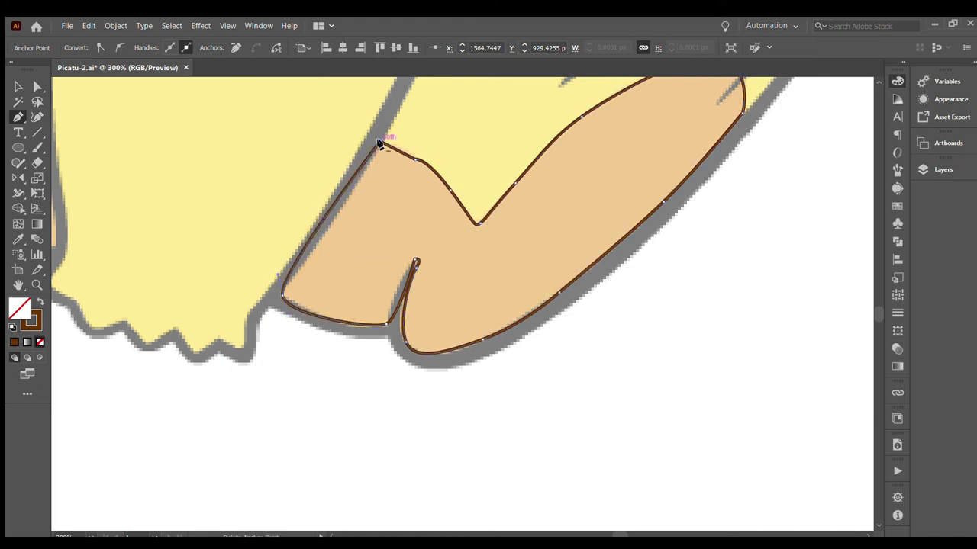
Fill the right-foot shading brown and set its opacity to 50%
{"action": "key", "text": "v"}
{"action": "left_click", "coordinate": [41, 302]}
{"action": "left_click", "coordinate": [384, 48]}
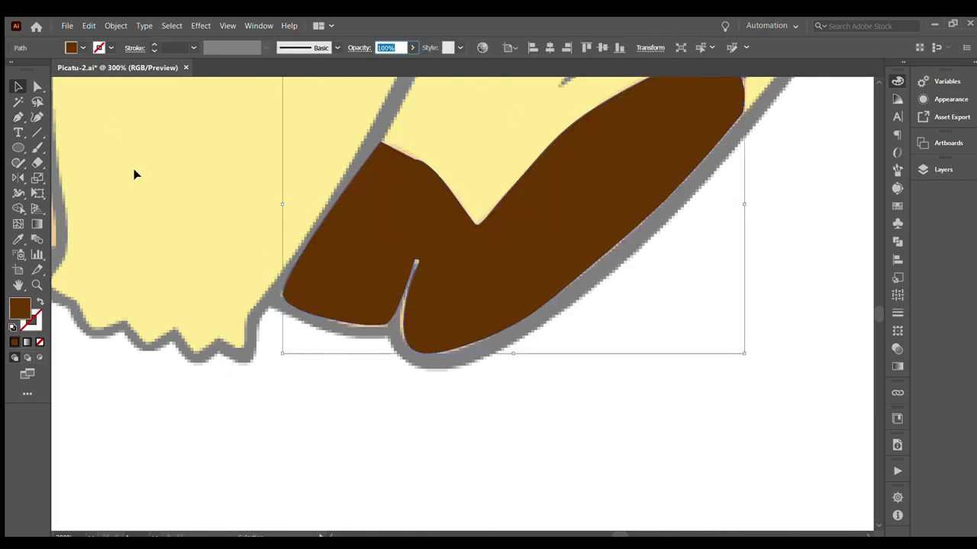
{"action": "type", "text": "50"}
{"action": "key", "text": "Return"}
{"action": "key", "text": "ctrl+minus"}
{"action": "key", "text": "ctrl+minus"}
{"action": "key", "text": "ctrl+minus"}
Trace a triangular shading patch between the legs
{"action": "key", "text": "p"}
{"action": "left_click", "coordinate": [328, 264]}
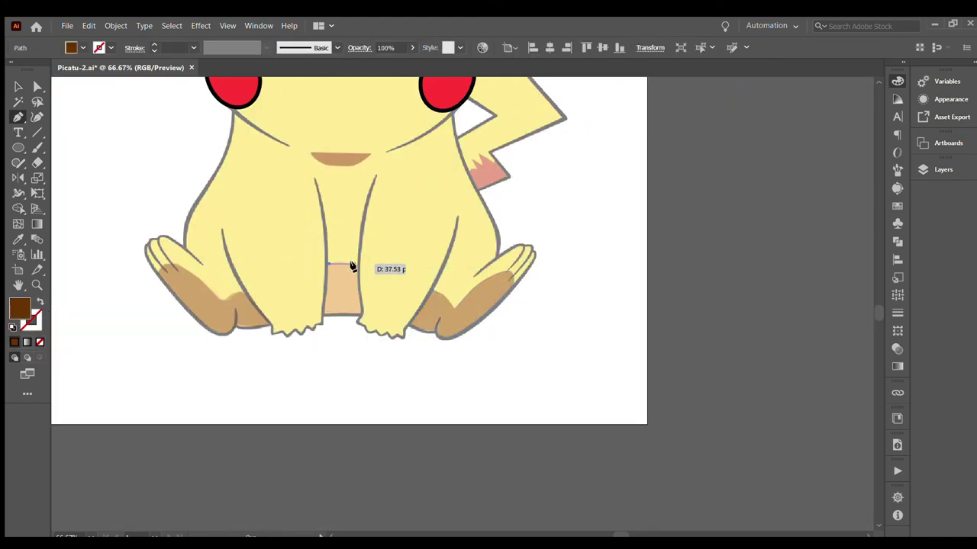
{"action": "left_click", "coordinate": [361, 313]}
{"action": "left_click", "coordinate": [324, 313]}
{"action": "left_click", "coordinate": [328, 265]}
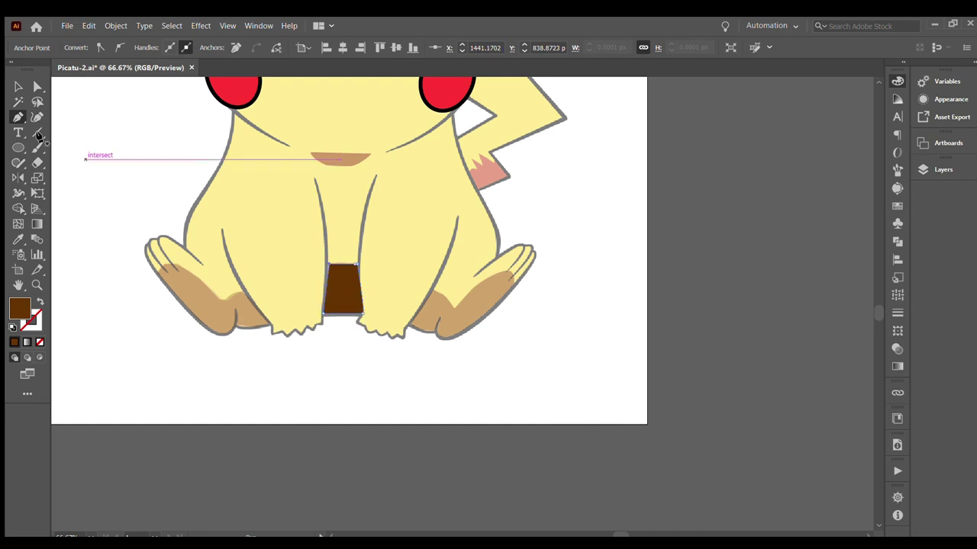
{"action": "key", "text": "v"}
{"action": "left_click", "coordinate": [87, 268]}
{"action": "scroll", "coordinate": [329, 492], "scroll_direction": "up", "scroll_amount": 2}
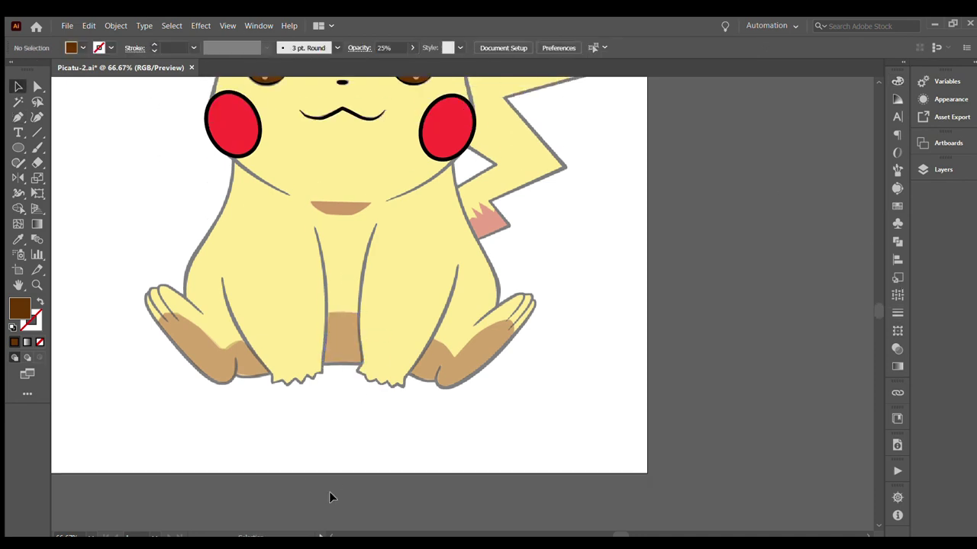
{"action": "key", "text": "ctrl+minus"}
{"action": "key", "text": "ctrl+minus"}
{"action": "key", "text": "ctrl+minus"}
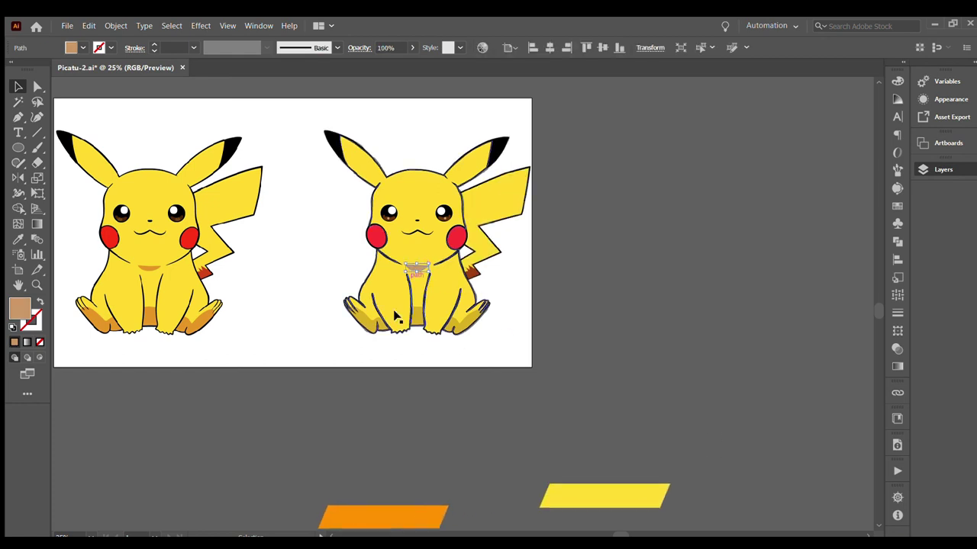
Set the foot shading to 75% opacity, then check the between-leg, right-foot and collar shading
{"action": "left_click", "coordinate": [368, 319]}
{"action": "type", "text": "75"}
{"action": "key", "text": "Return"}
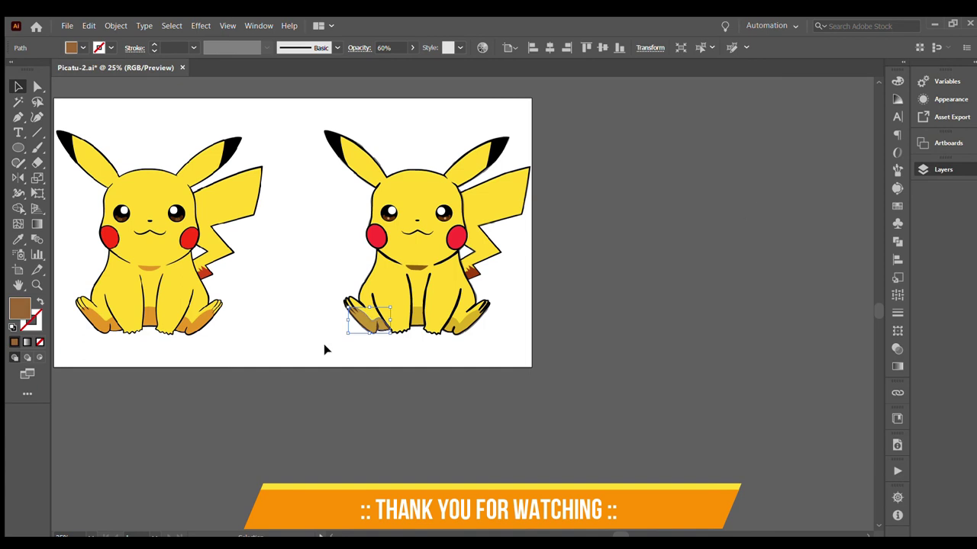
{"action": "left_click", "coordinate": [417, 316]}
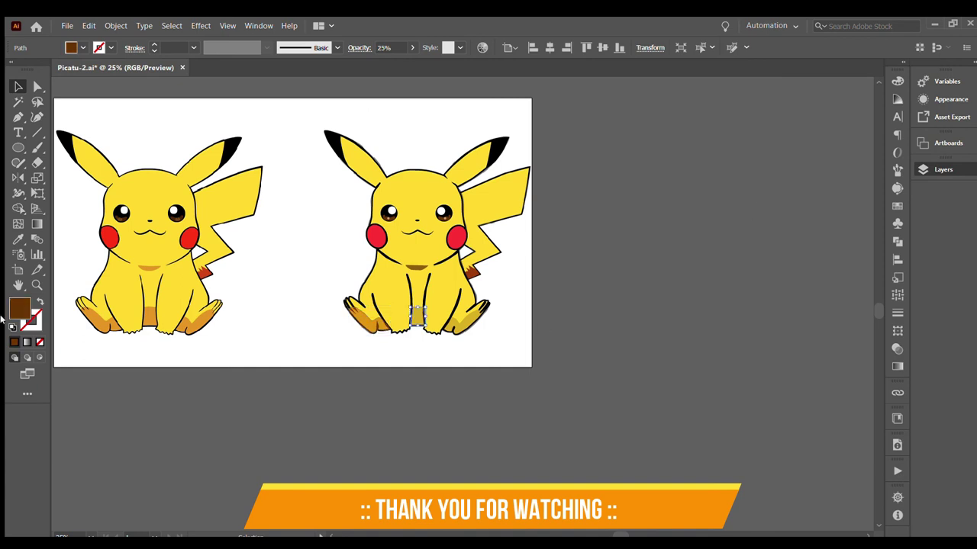
{"action": "left_click", "coordinate": [466, 322]}
{"action": "left_click", "coordinate": [417, 267]}
{"action": "left_click", "coordinate": [384, 142]}
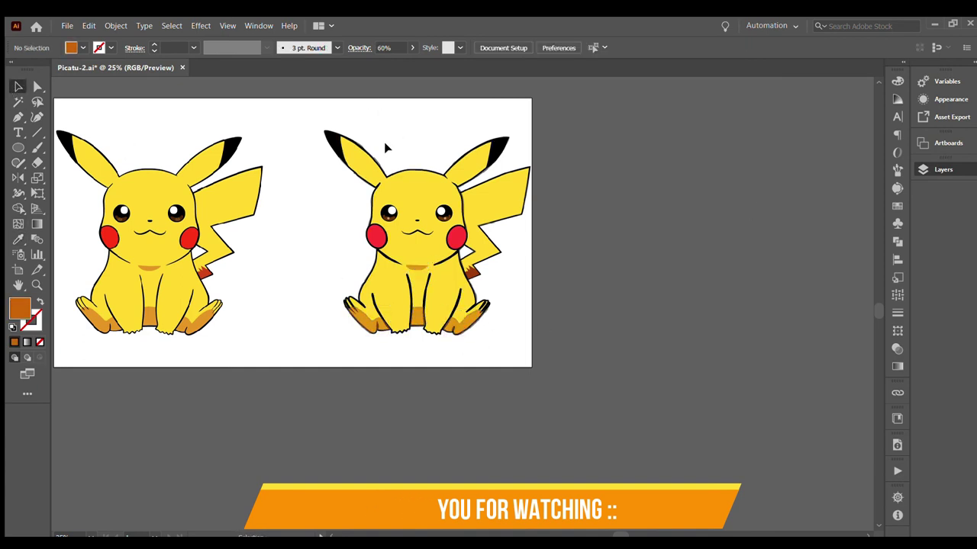